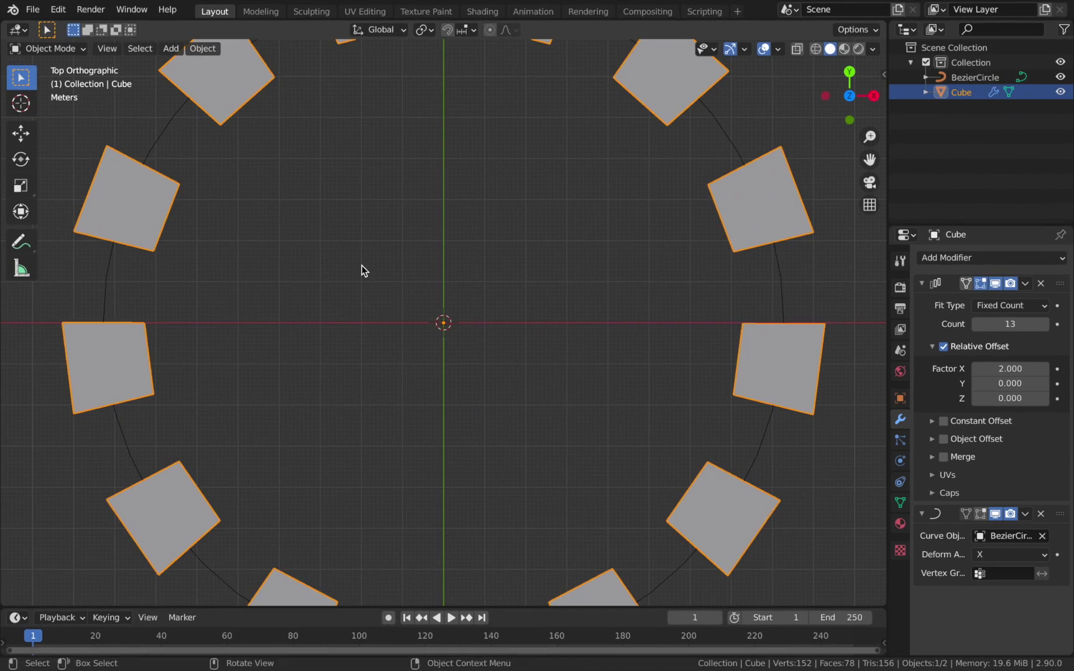
Delete every object in the scene, including the cube ring and its circle curve
middle_drag(360, 271, 155, 229)
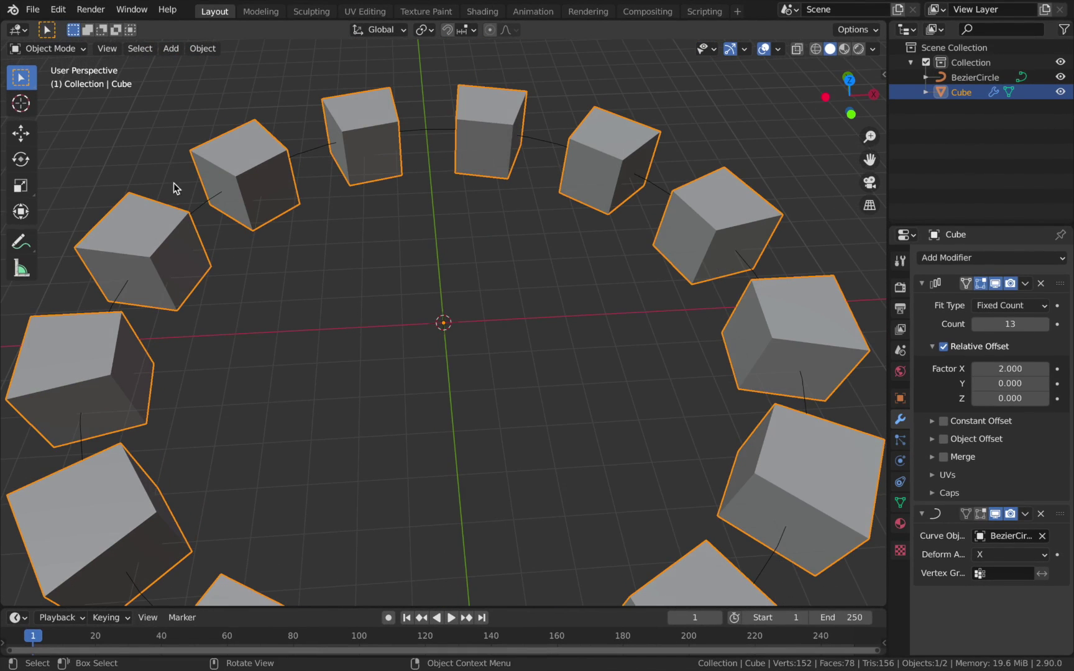
middle_drag(230, 215, 145, 230)
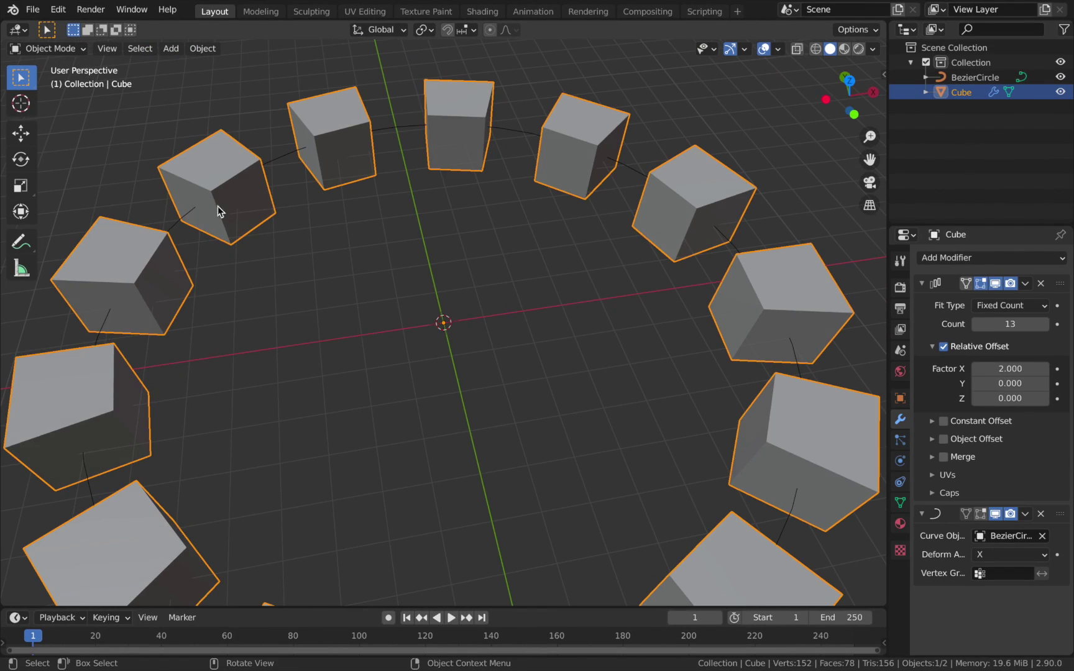
scroll(159, 314, down, 3)
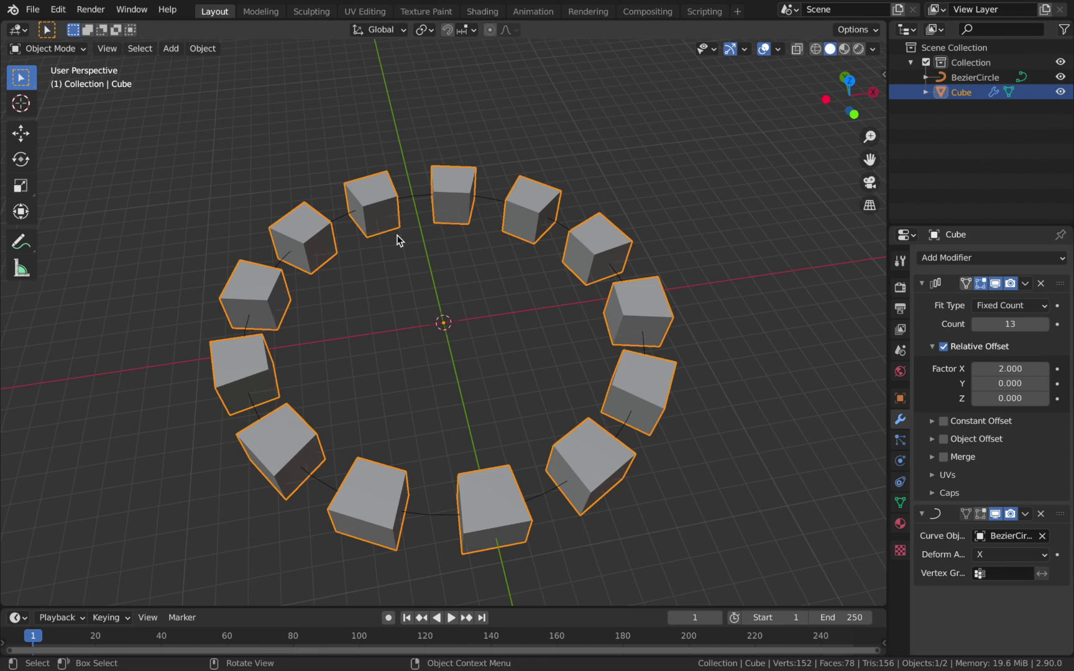
scroll(488, 201, down, 1)
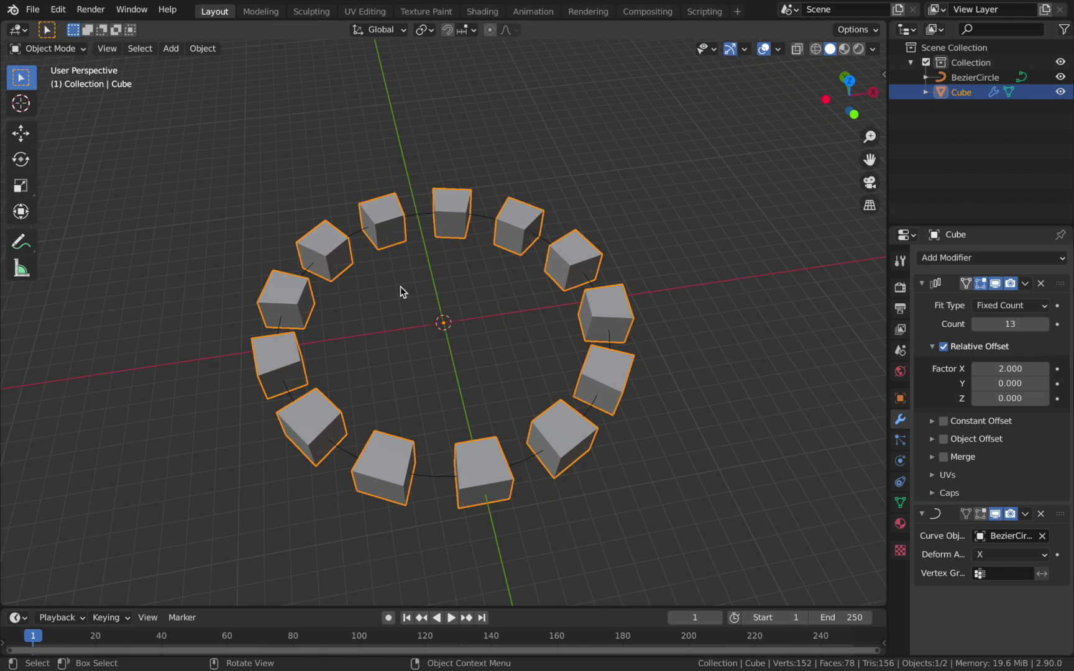
key(a)
key(x)
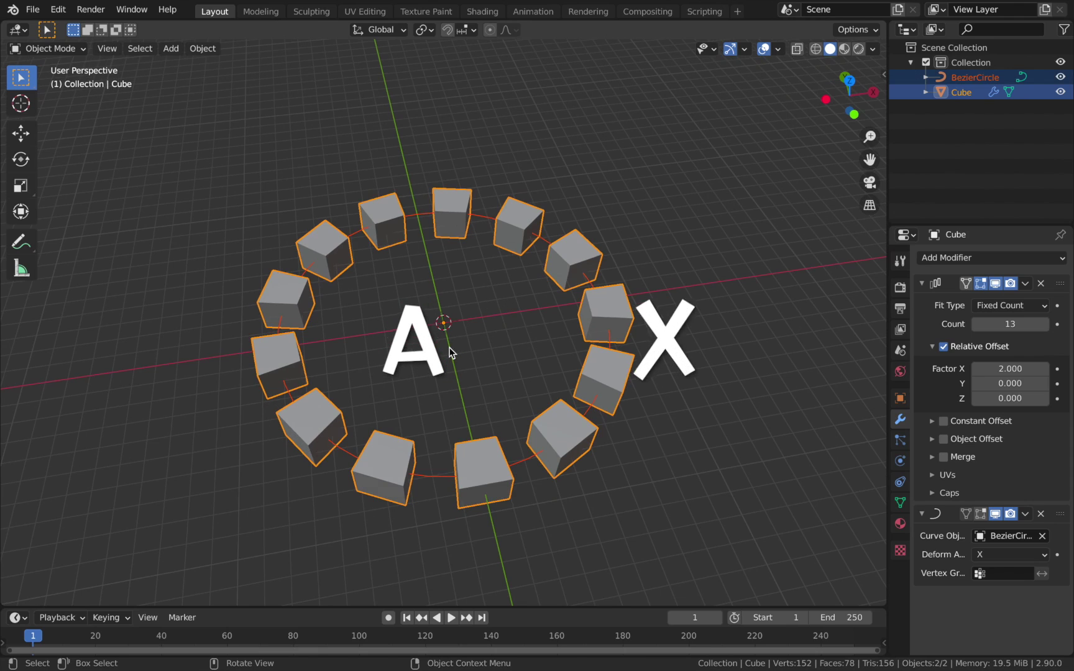
click(450, 348)
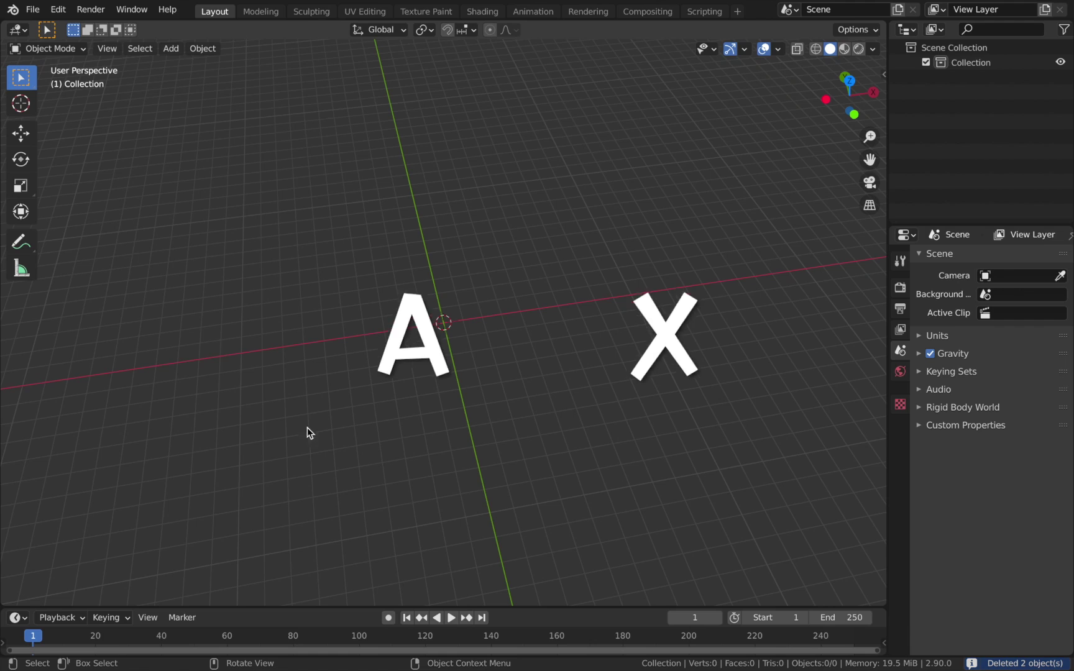
Add a fresh default cube at the origin
key(shift+a)
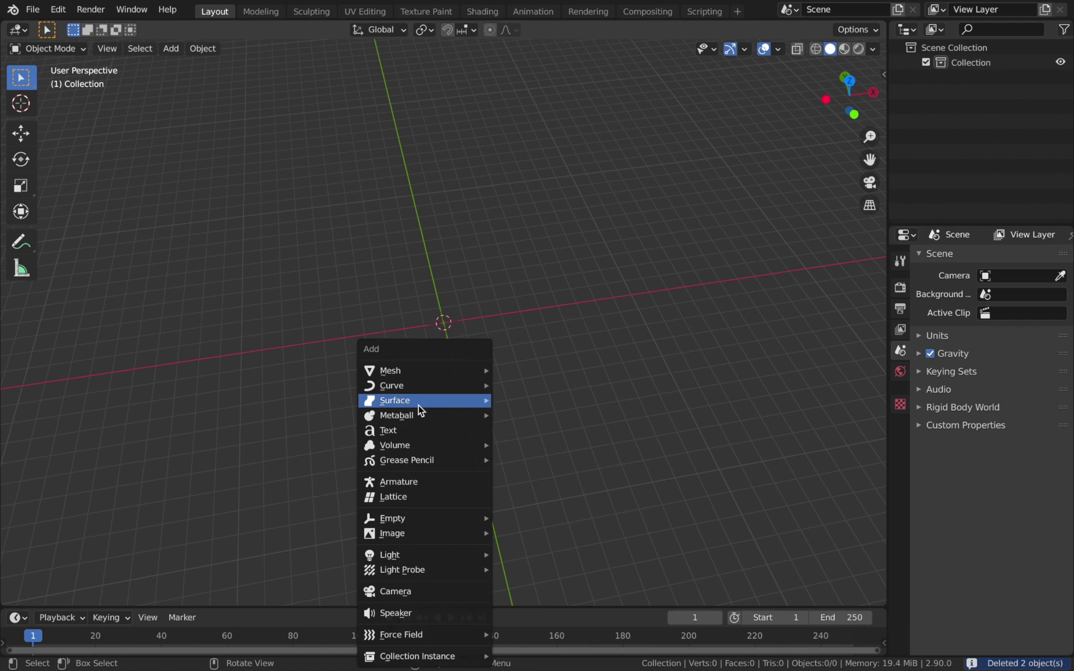
mouse_move(412, 376)
click(524, 381)
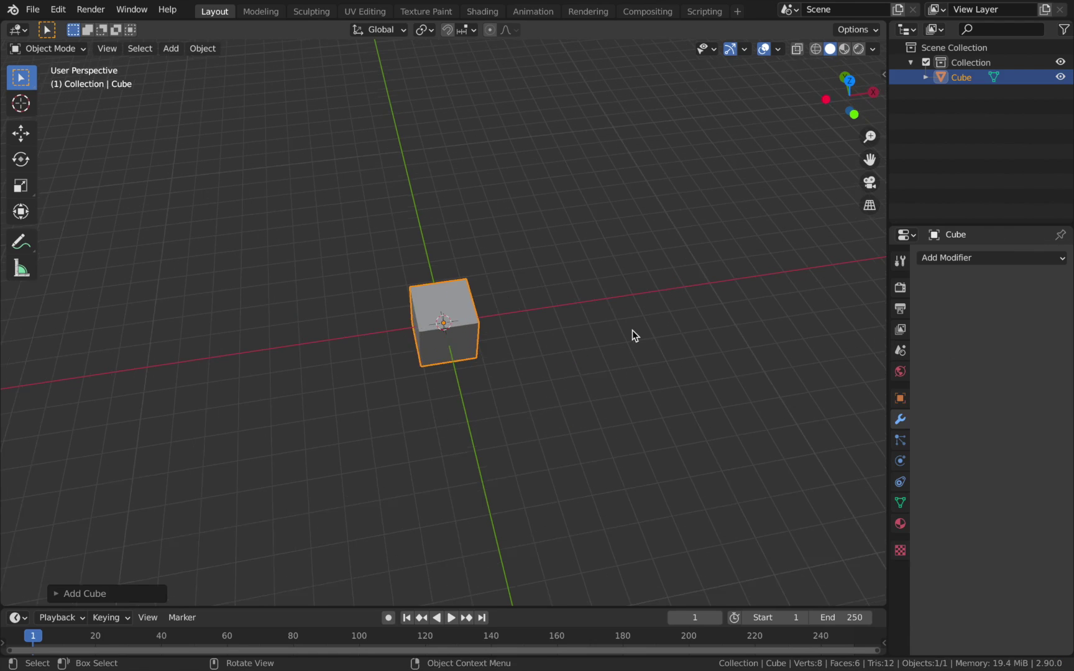
middle_drag(632, 330, 423, 339)
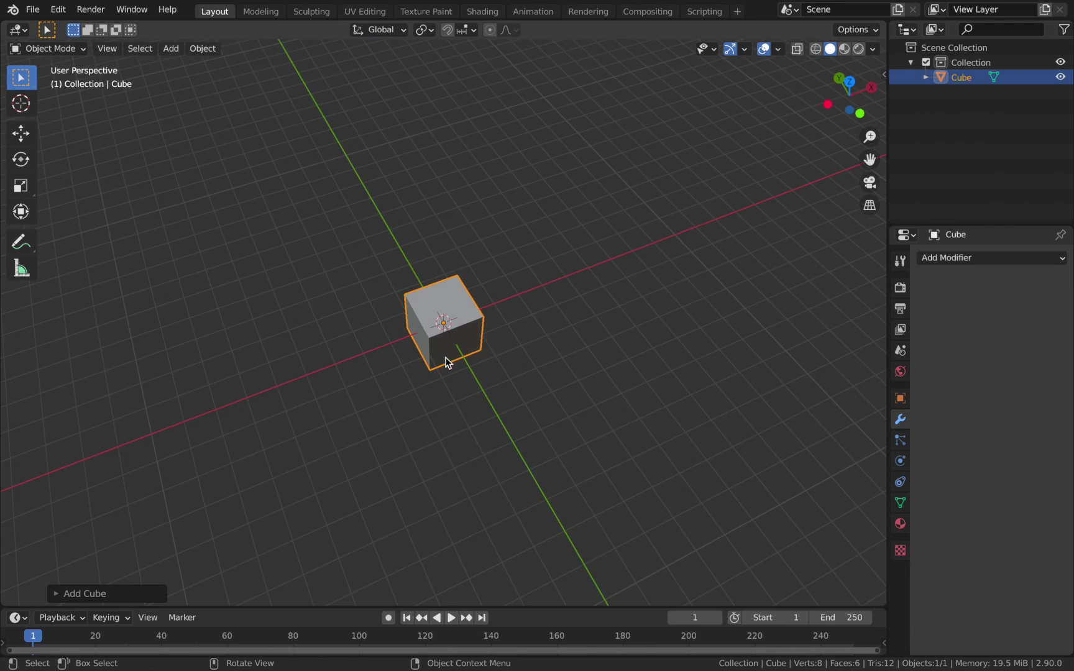
middle_drag(484, 346, 411, 376)
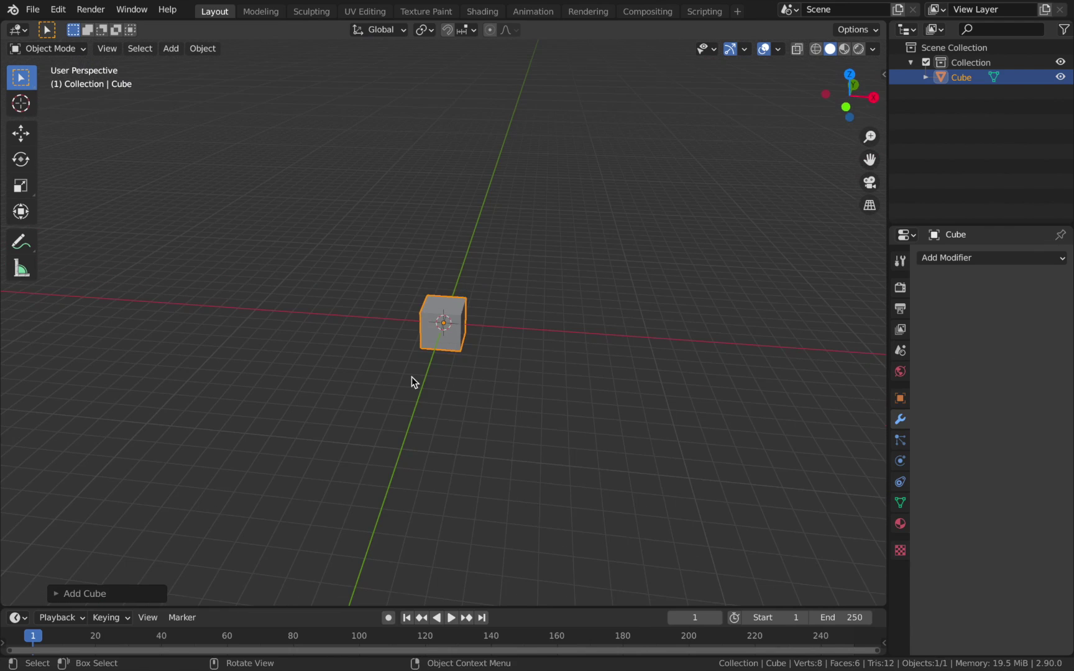
Move the new cube 8 m along the global Y axis
key(g)
key(y)
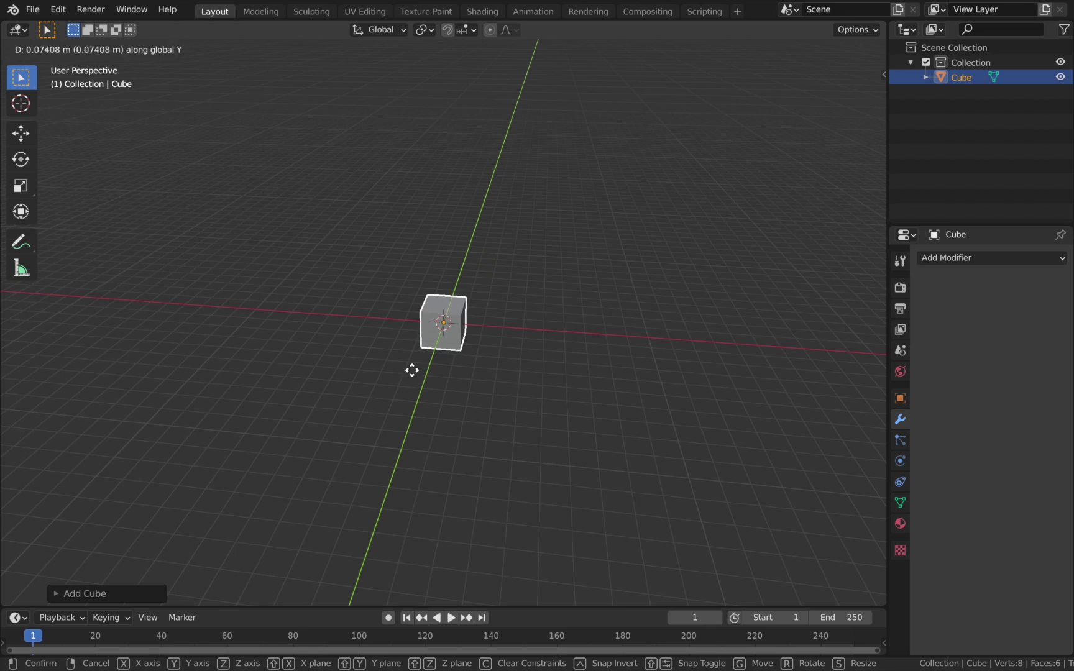
key(g)
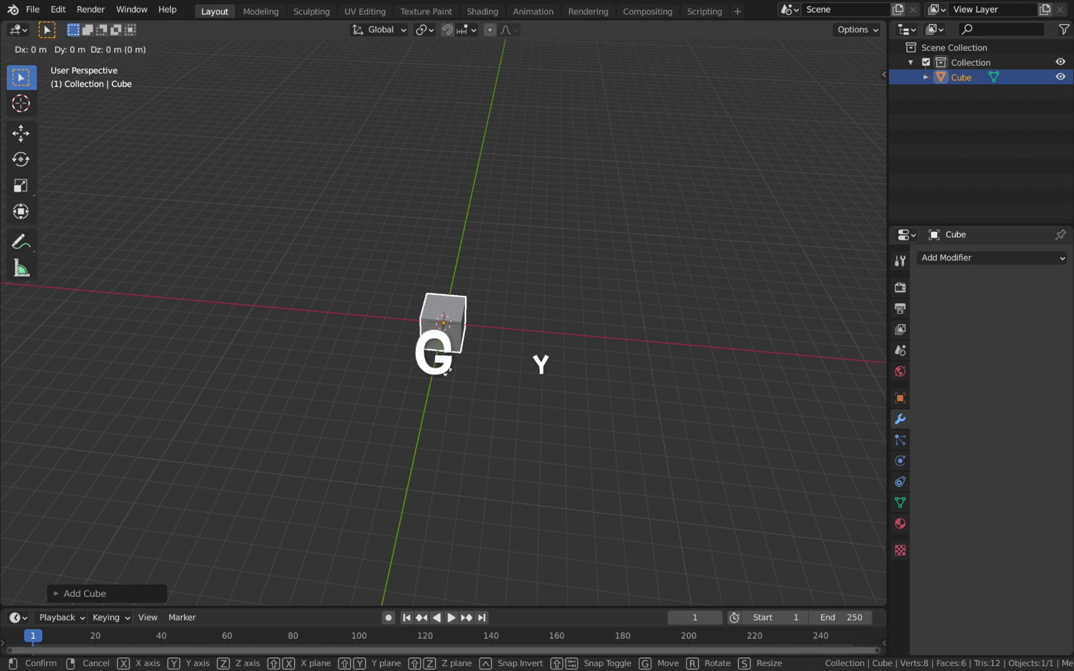
key(y)
key(8)
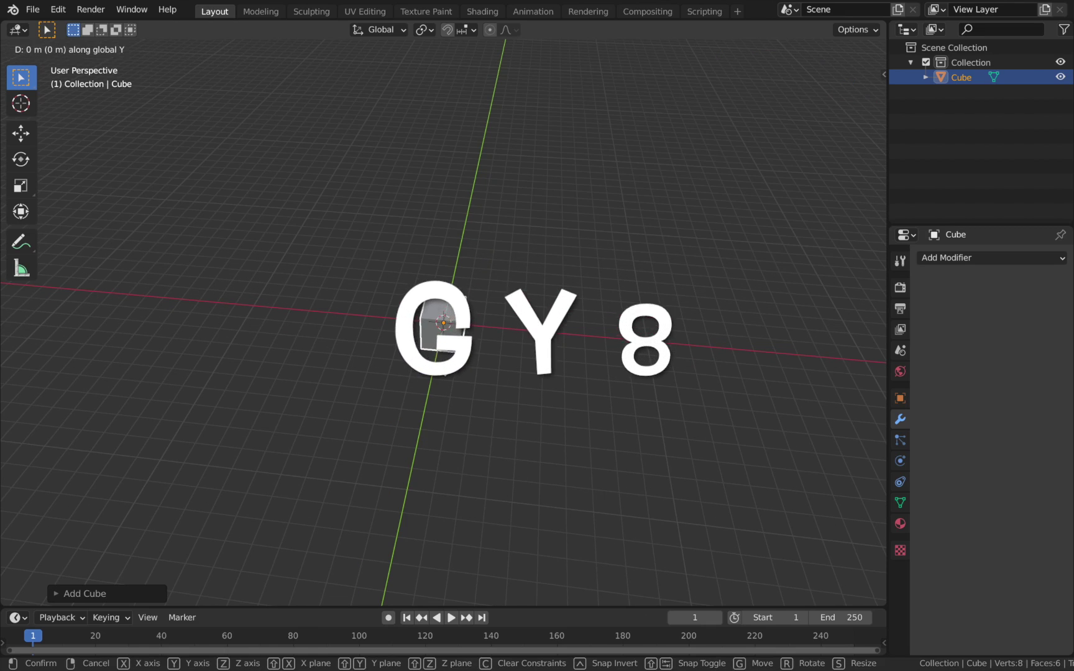
key(Return)
middle_drag(449, 376, 492, 408)
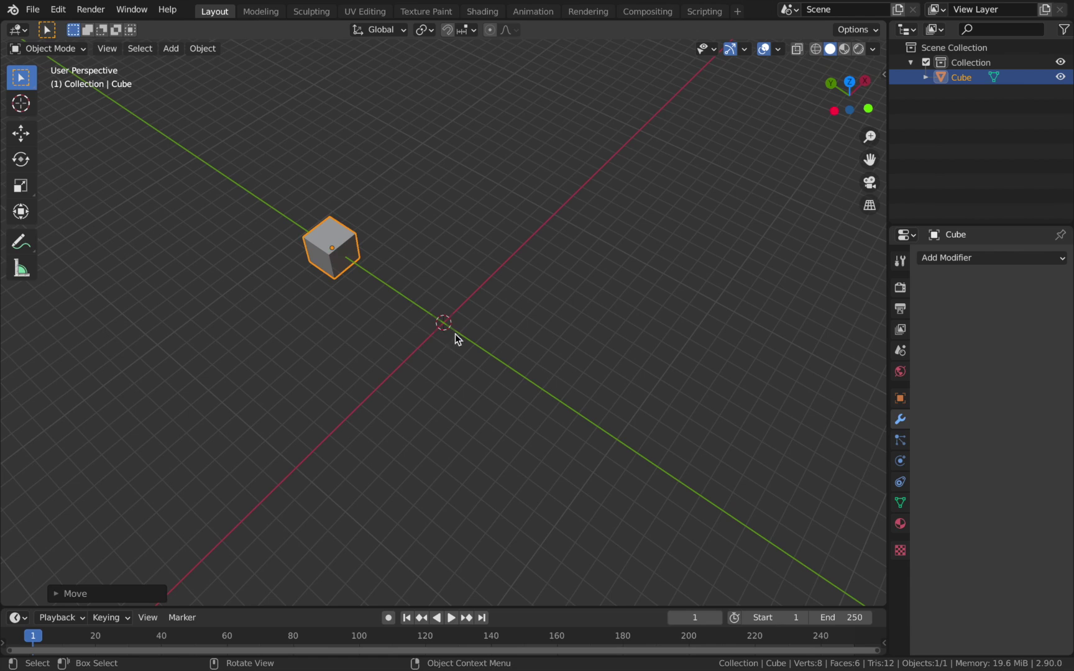
Set the cube's origin to the 3D cursor at the world centre
right_click(338, 260)
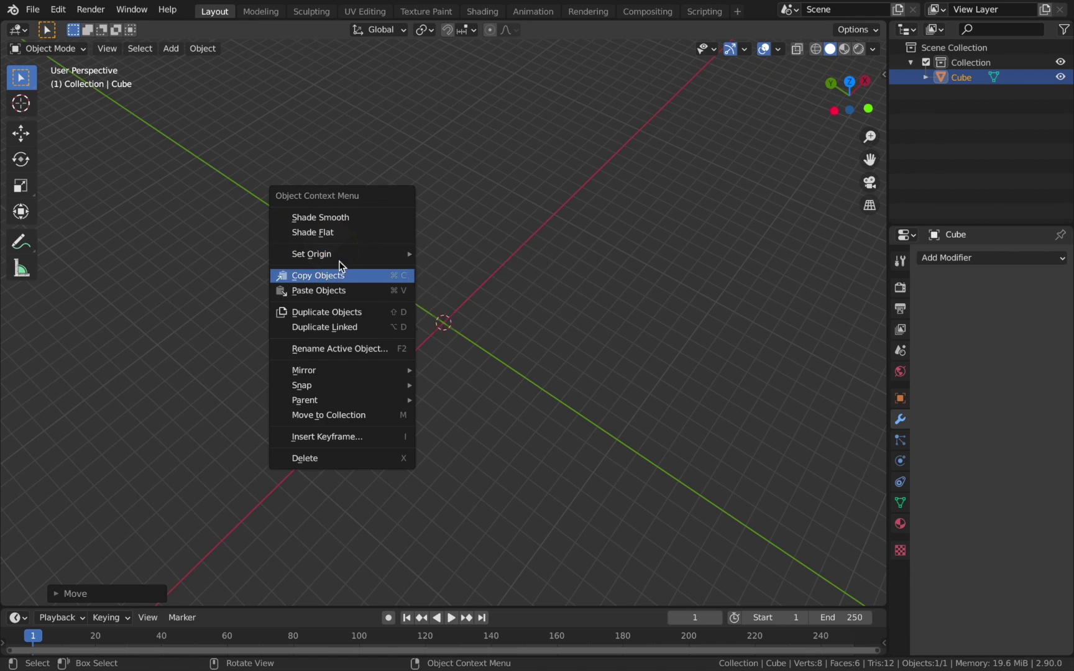
mouse_move(365, 260)
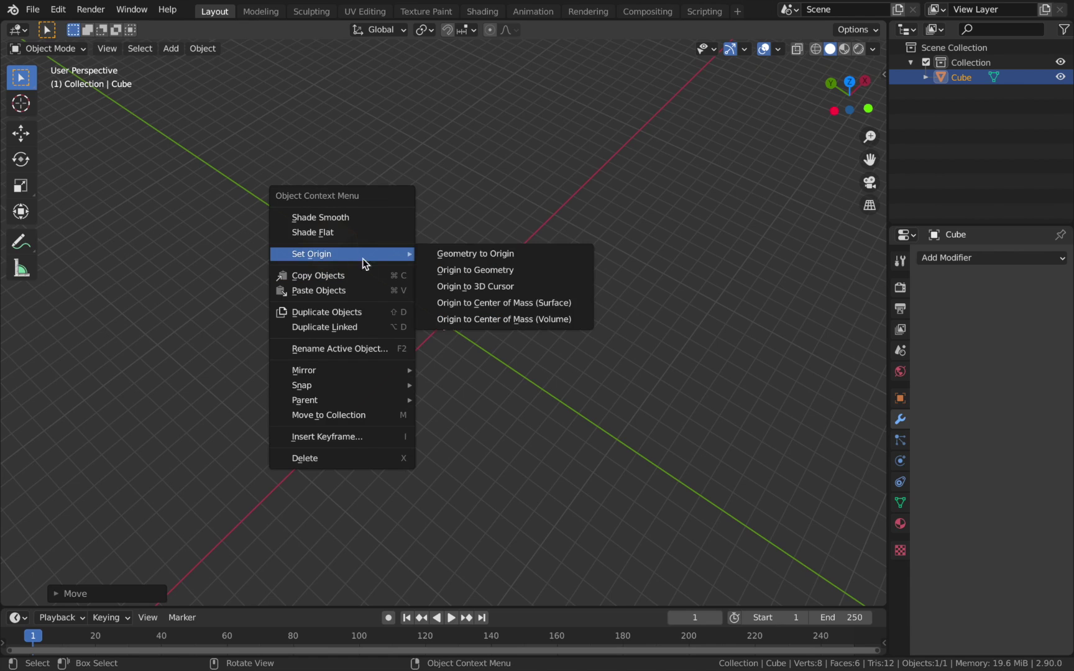
click(474, 287)
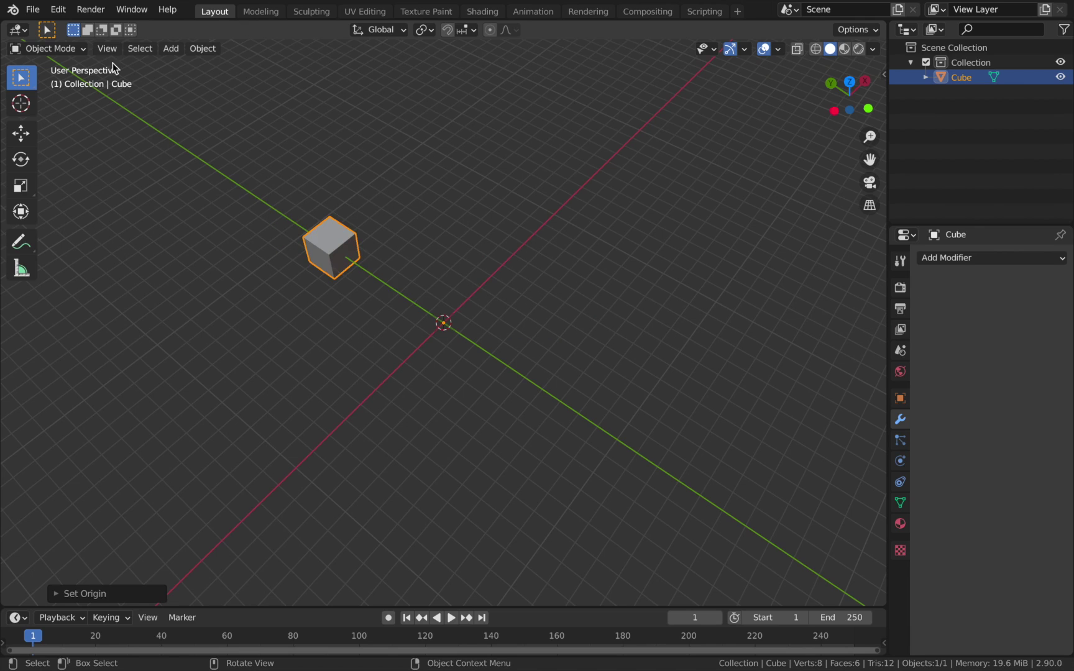
click(202, 53)
mouse_move(238, 86)
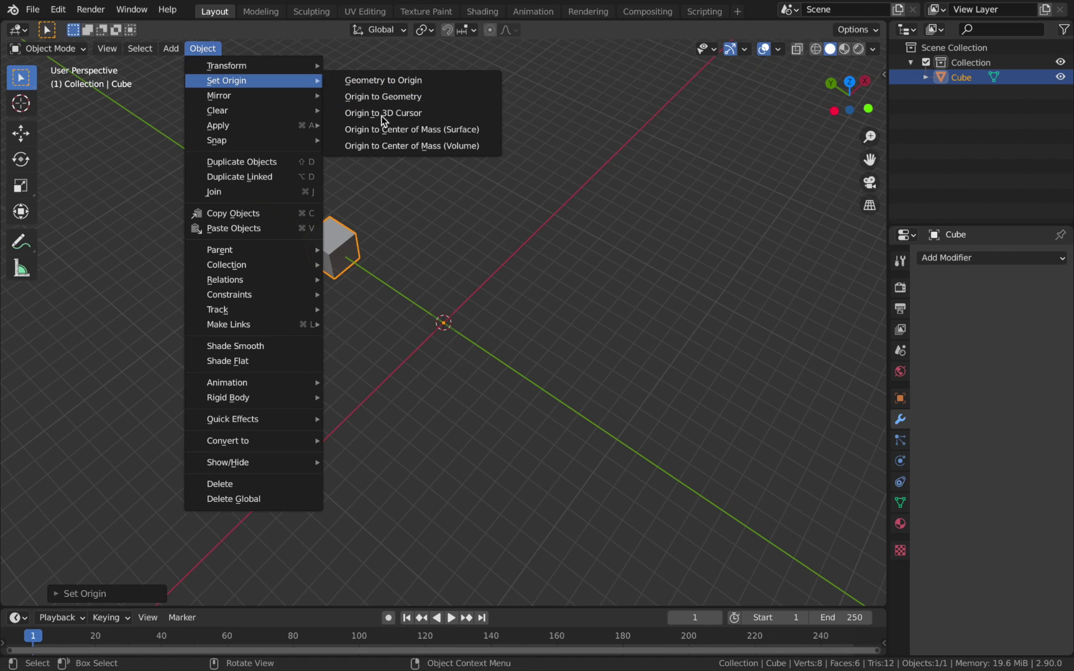
click(365, 113)
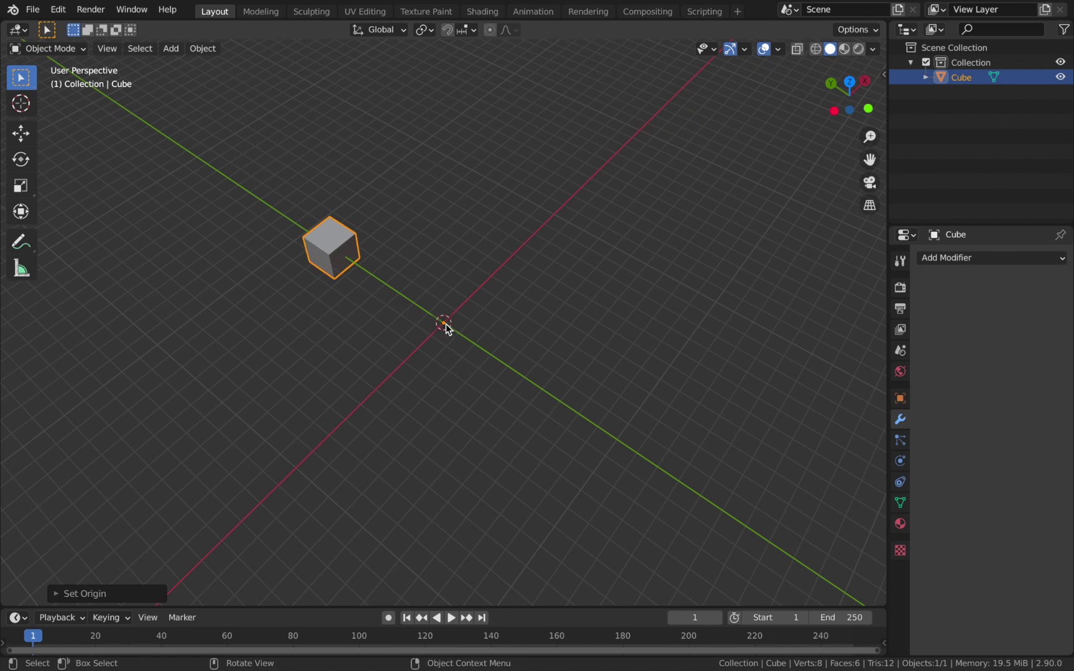
key(r)
key(z)
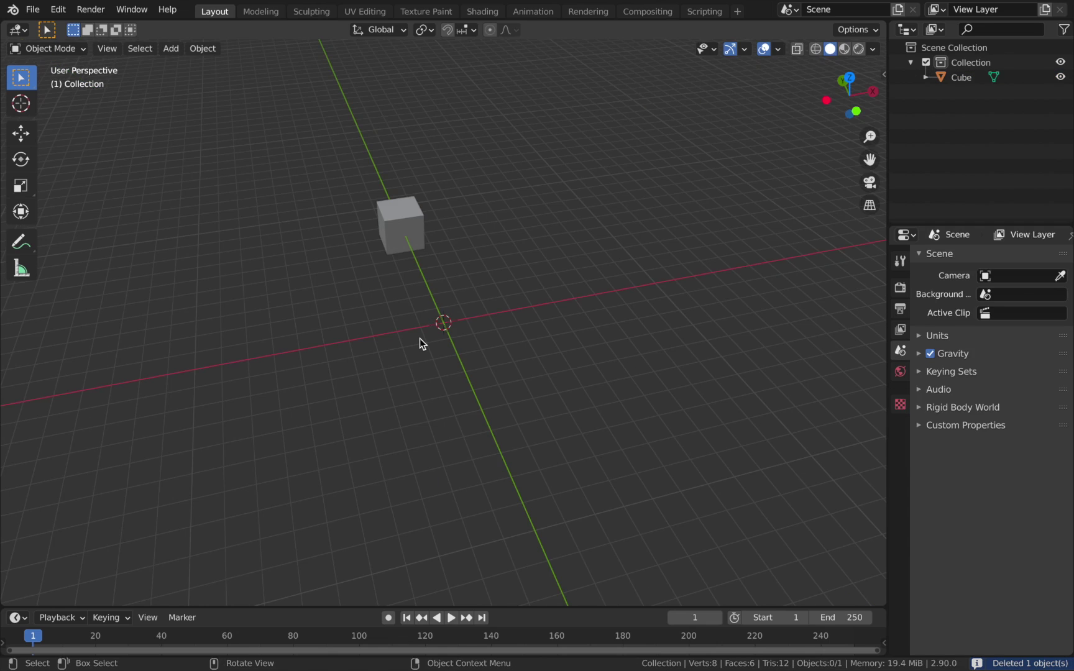
Add a Plain Axes Empty at the world centre and reselect the cube for modifiers
key(shift+a)
mouse_move(419, 340)
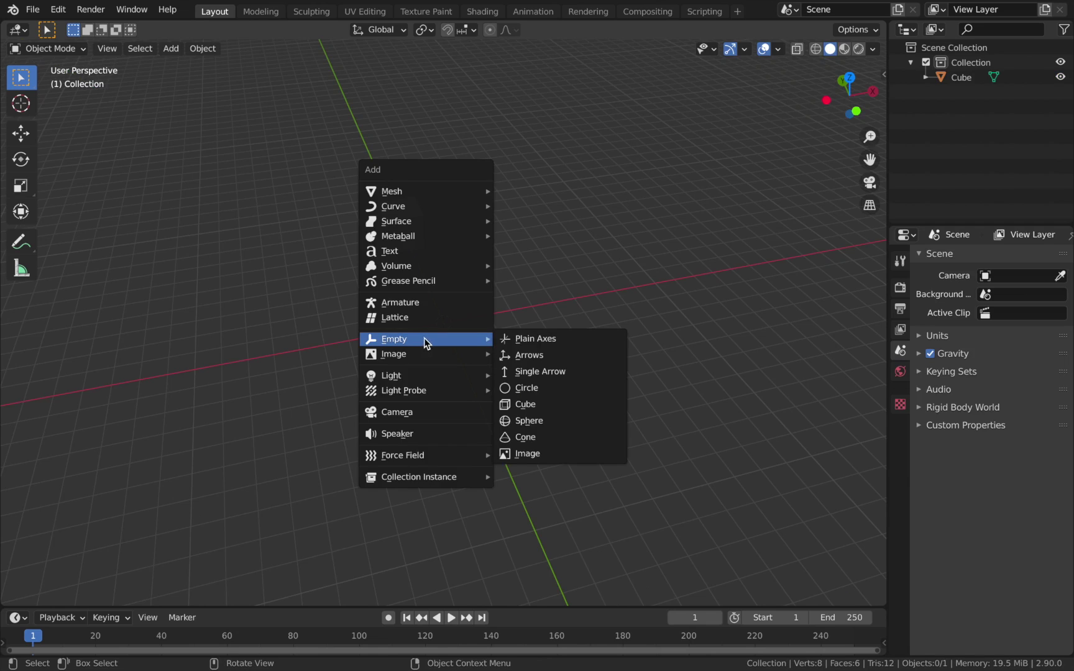
click(558, 341)
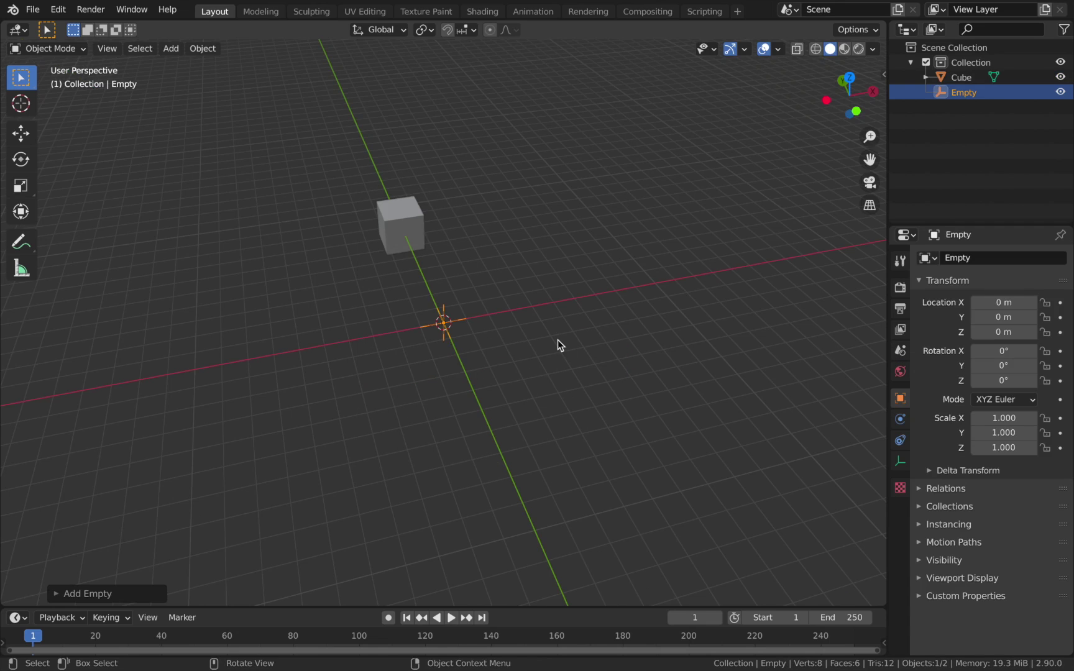
click(412, 224)
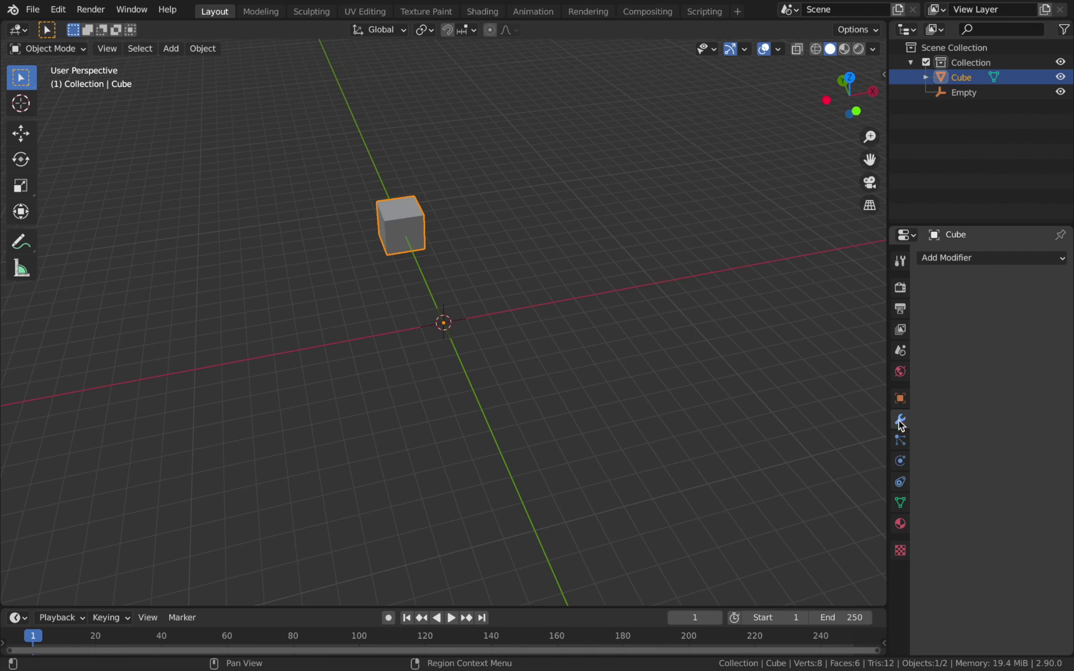
click(932, 257)
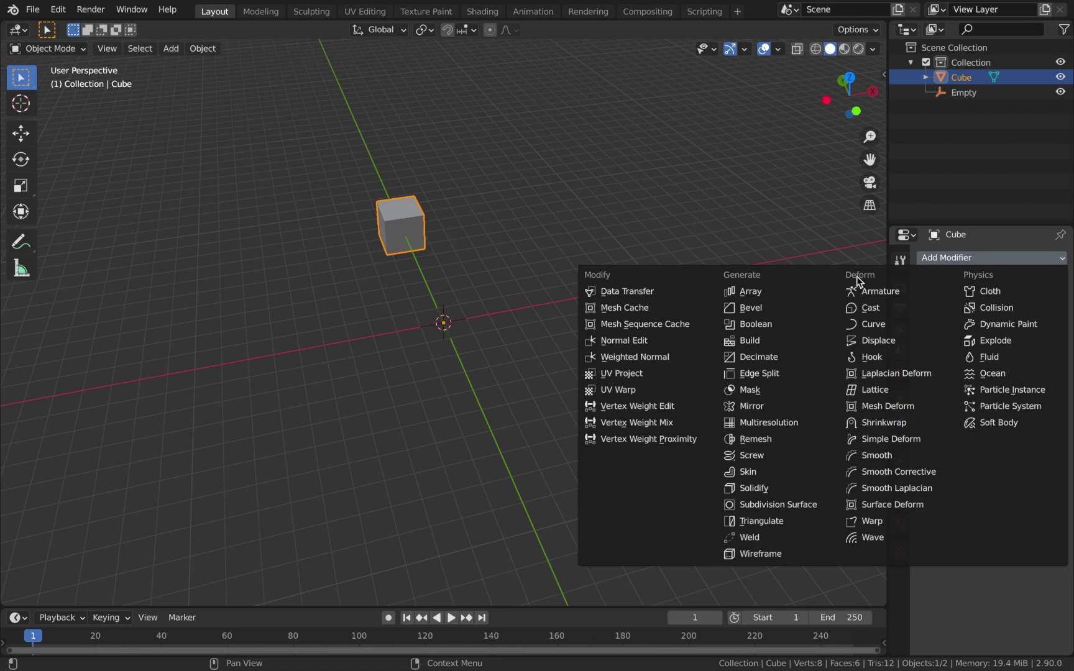
Add an Array modifier to the cube, giving two copies with relative X offset
click(772, 297)
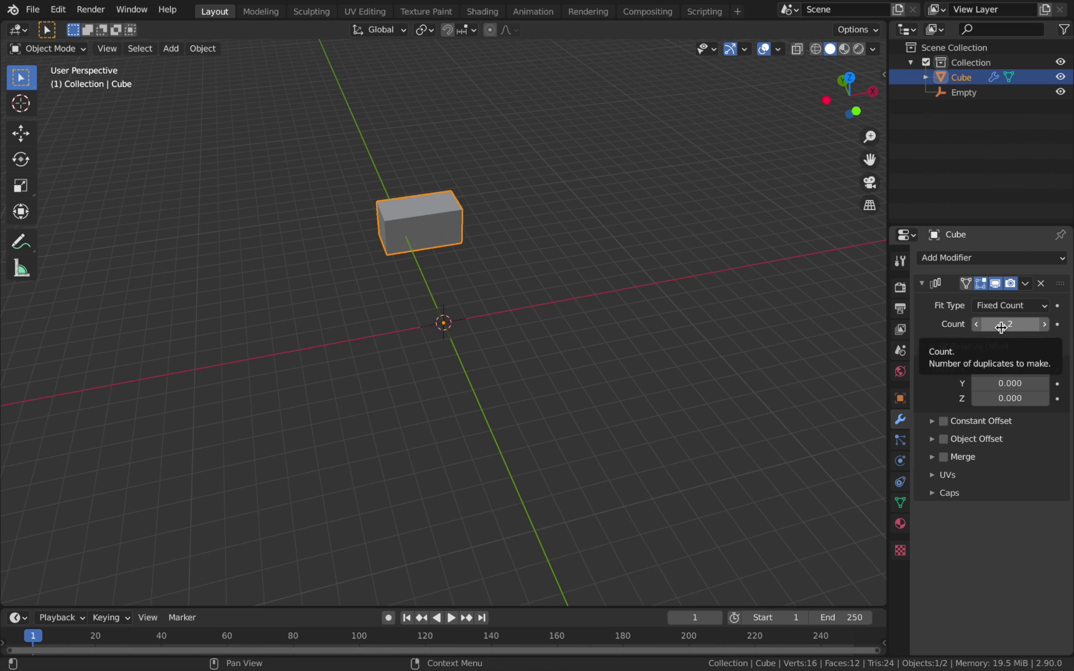
Set the Array to Count 8, swapping Relative Offset for Object Offset by the Empty
click(1001, 325)
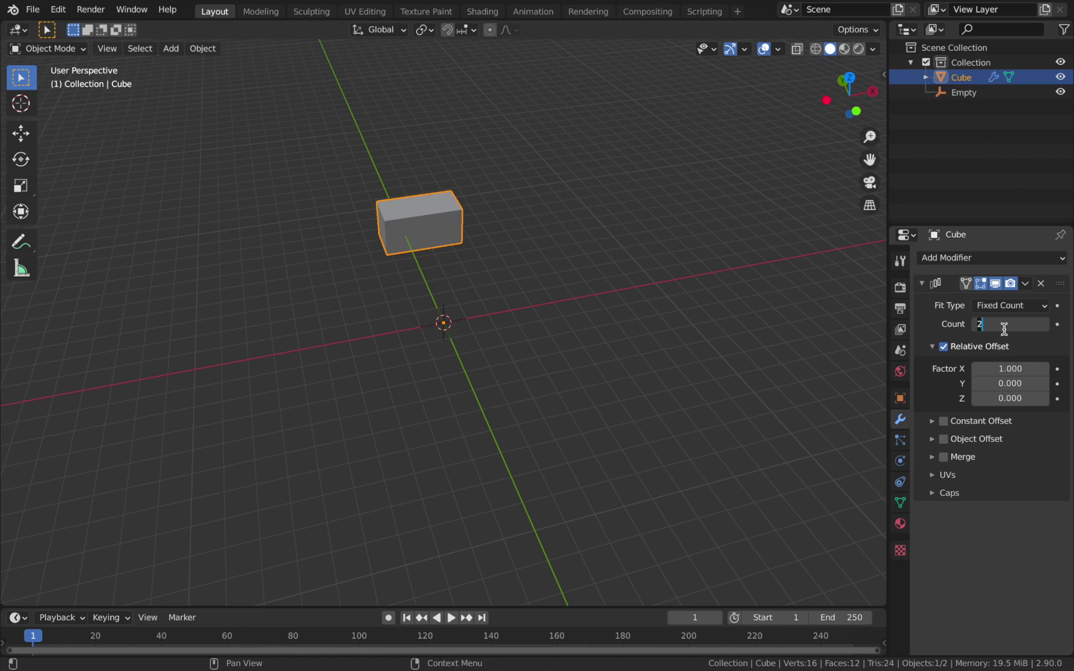
key(Return)
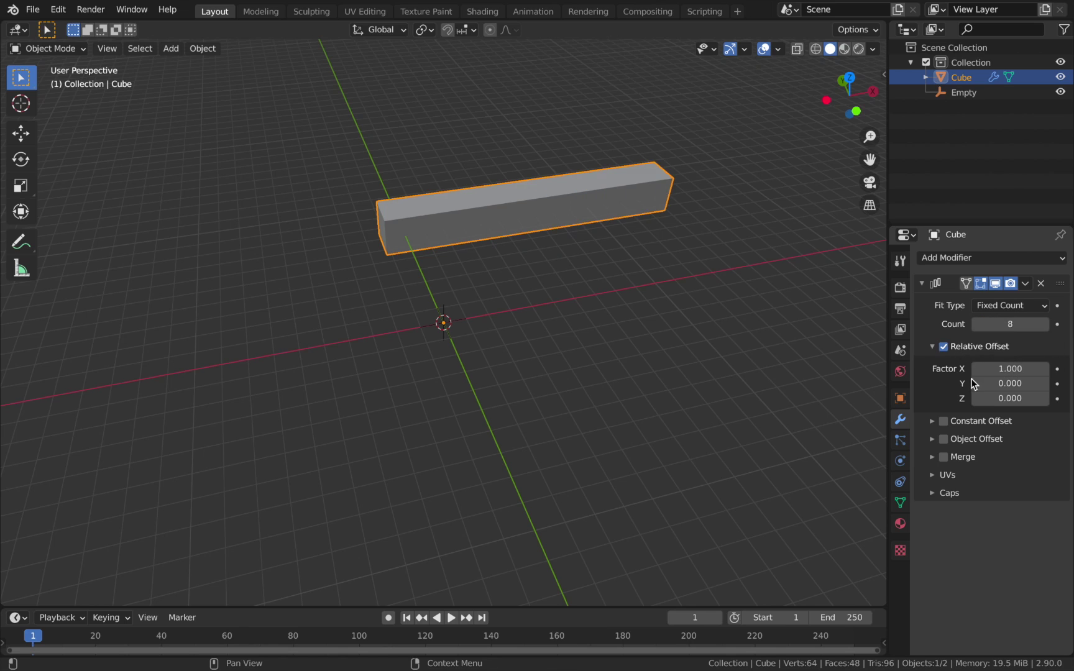
drag(1000, 371, 1033, 370)
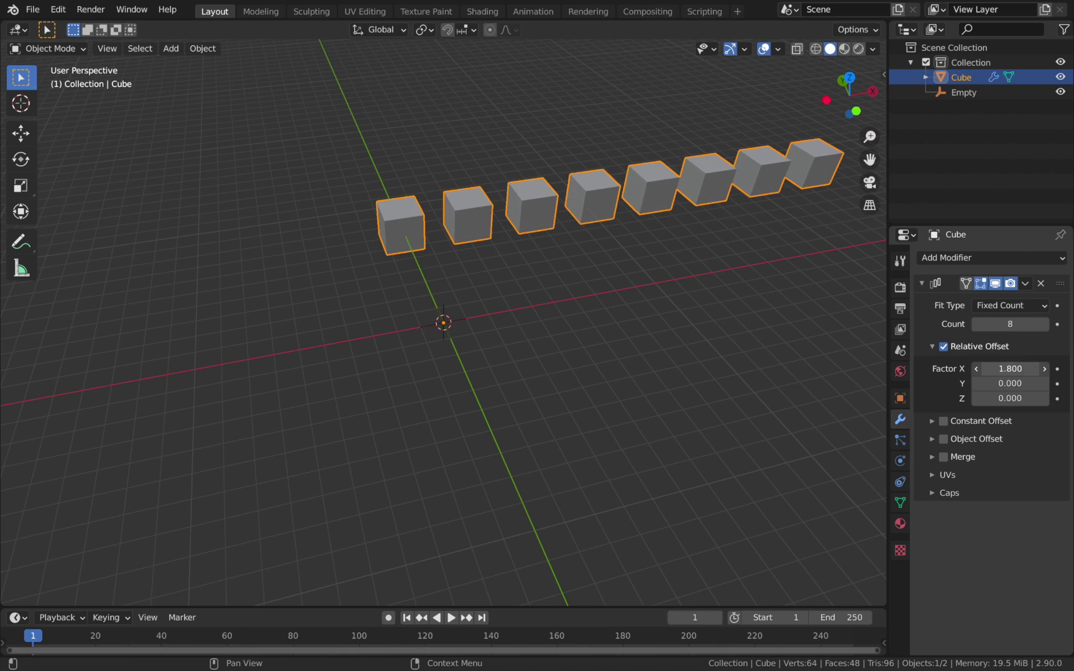
click(944, 347)
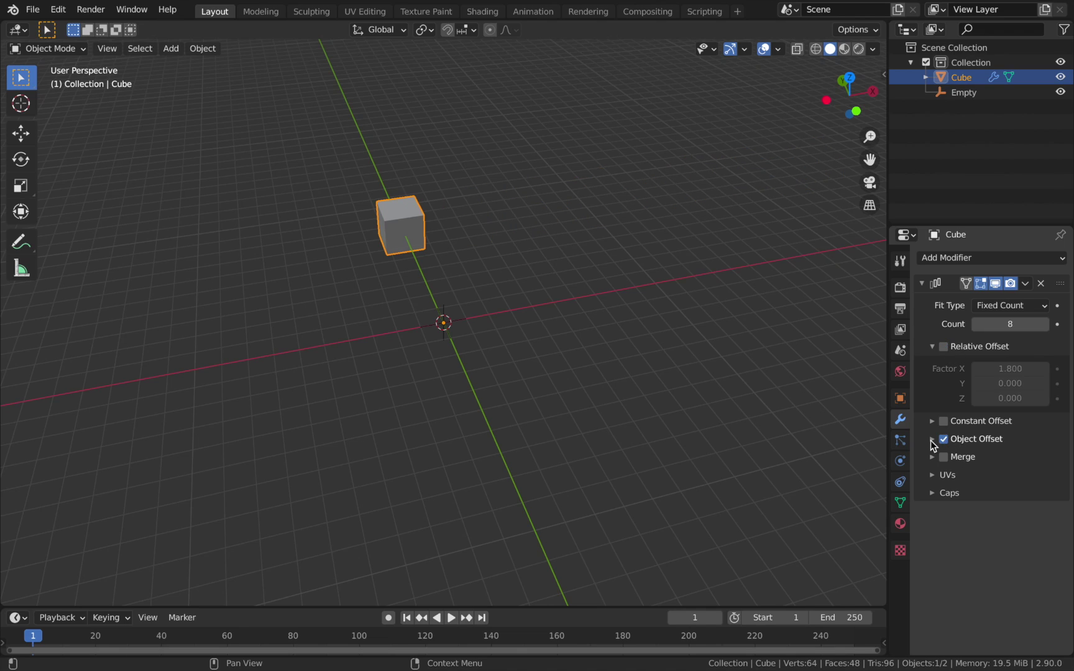
click(933, 440)
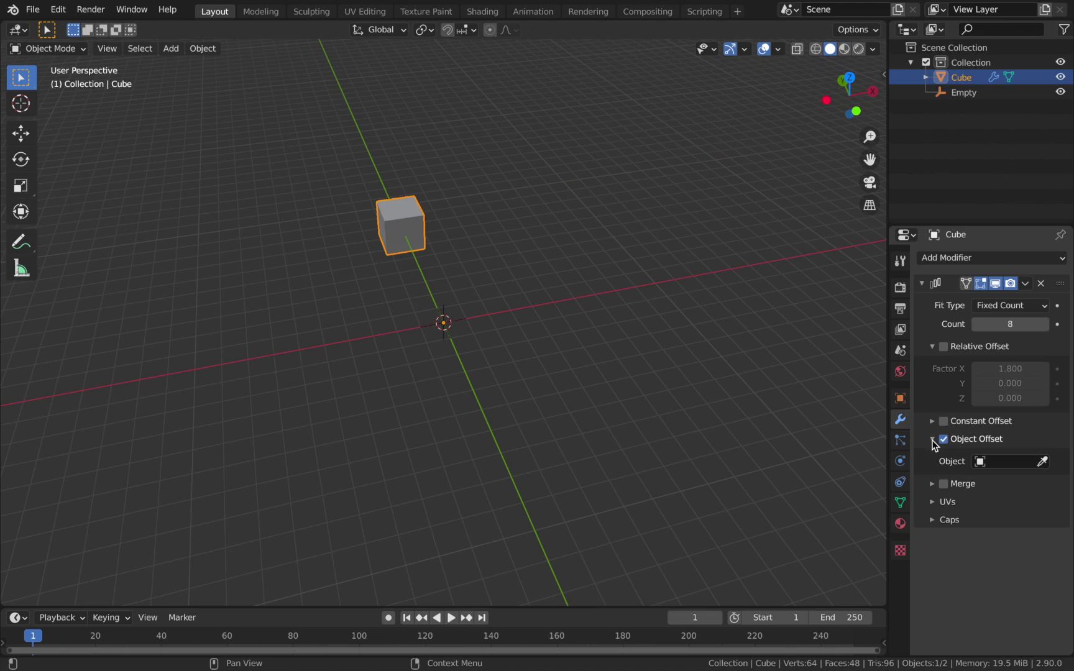
click(987, 463)
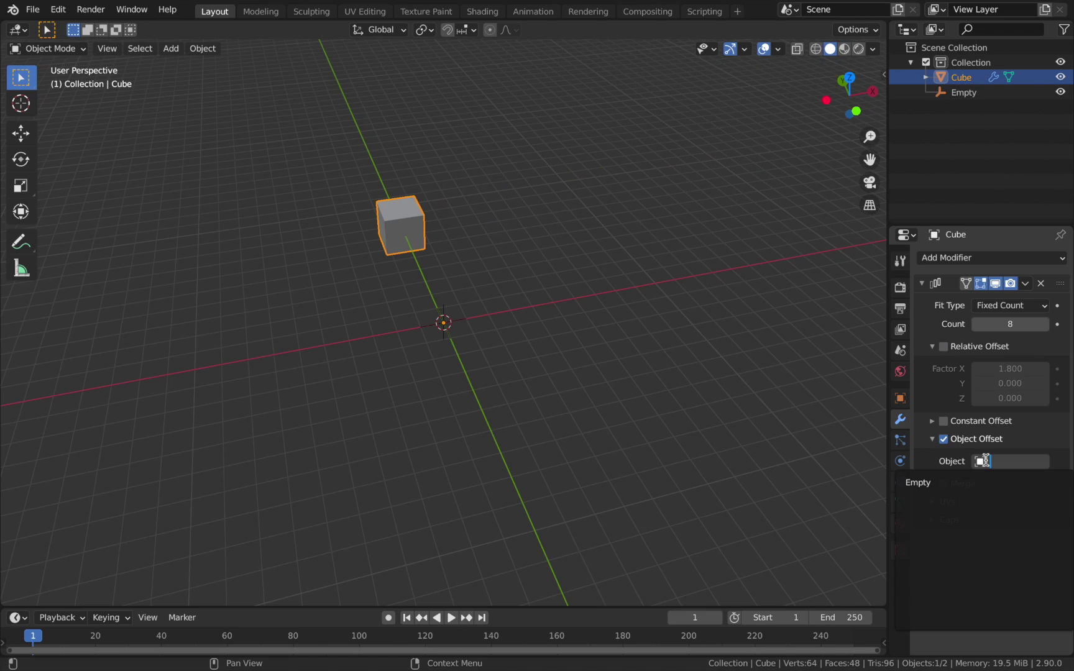
click(949, 483)
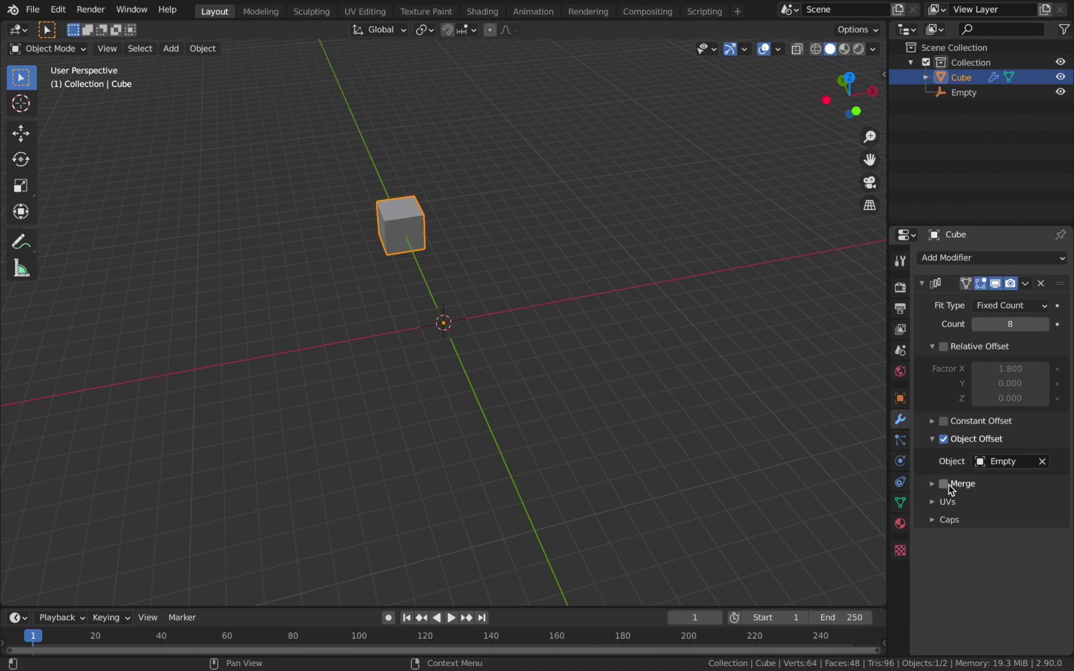
click(444, 322)
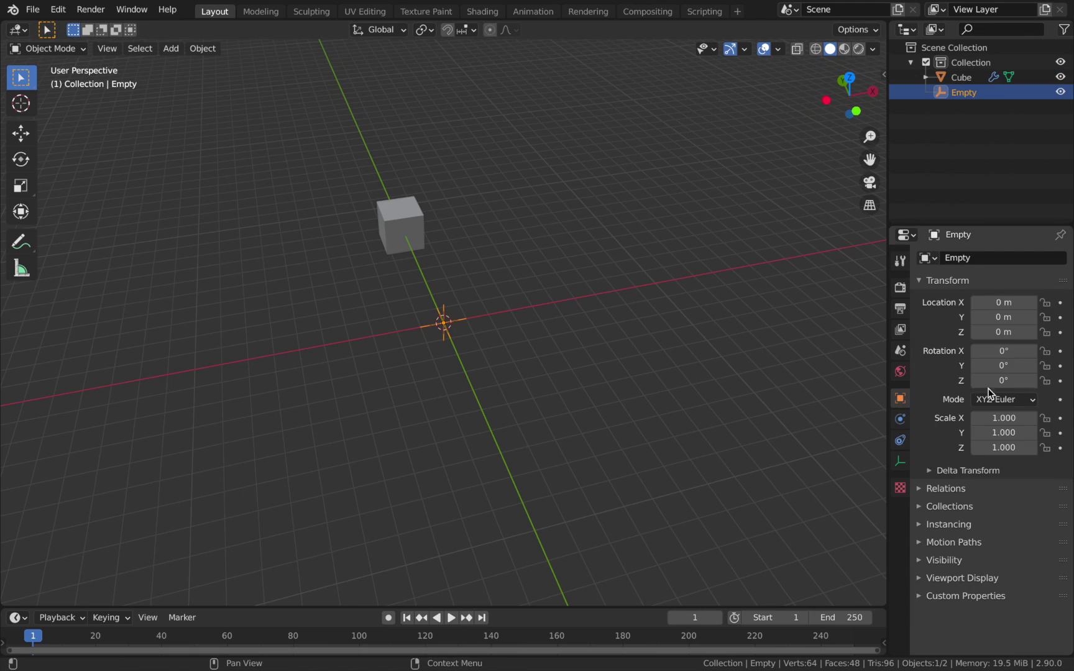
Rotate the Empty to 37.8° on Z so the eight cubes fan around it
drag(1003, 381, 1073, 381)
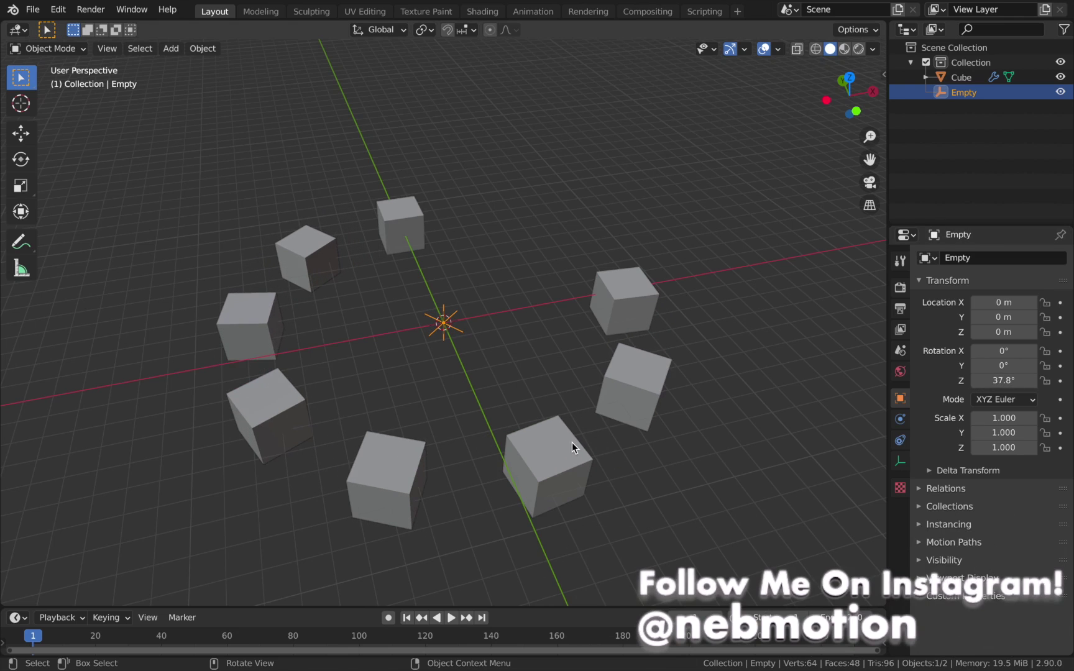
In Top view, set the Empty's Z rotation to exactly 45° to close the ring
key(KP_7)
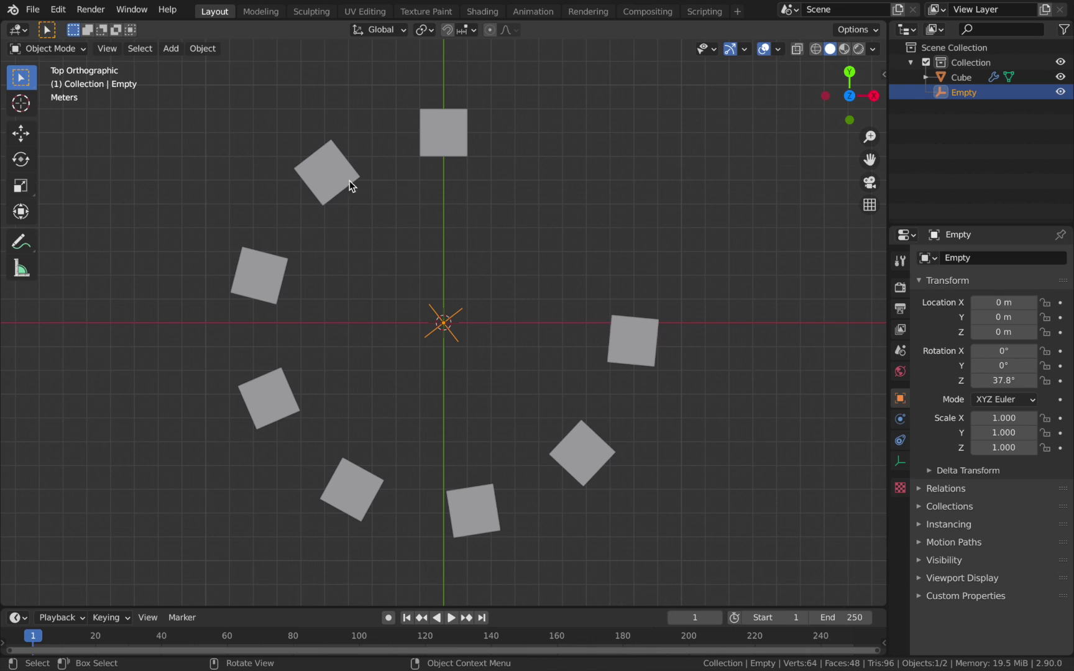
drag(1004, 381, 1022, 381)
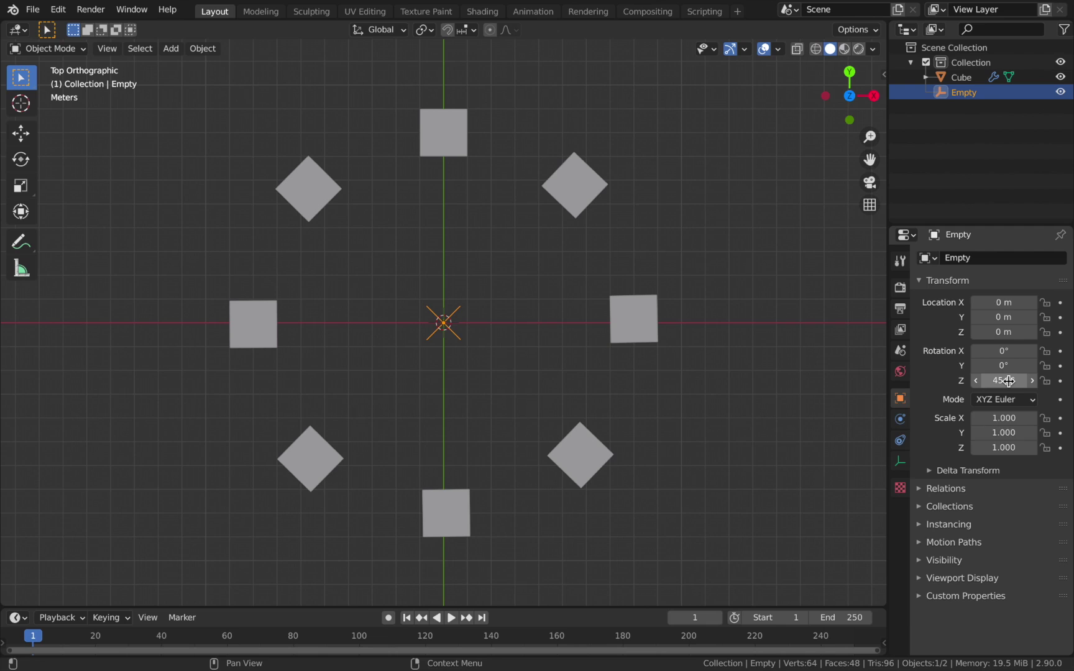
drag(1008, 381, 1006, 380)
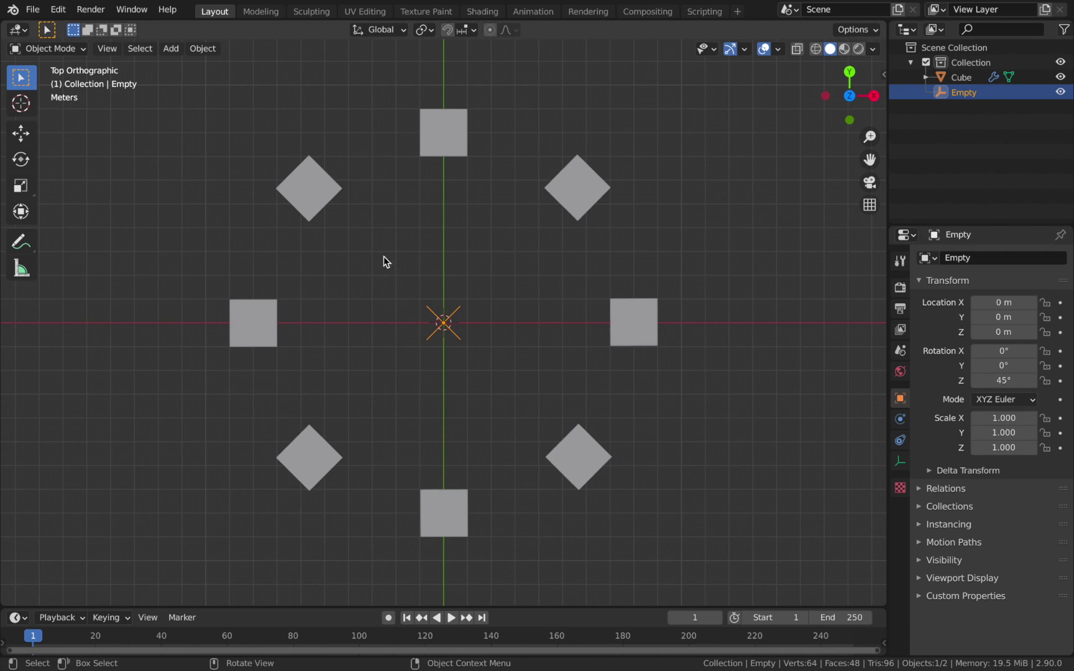
click(444, 132)
scroll(430, 184, up, 1)
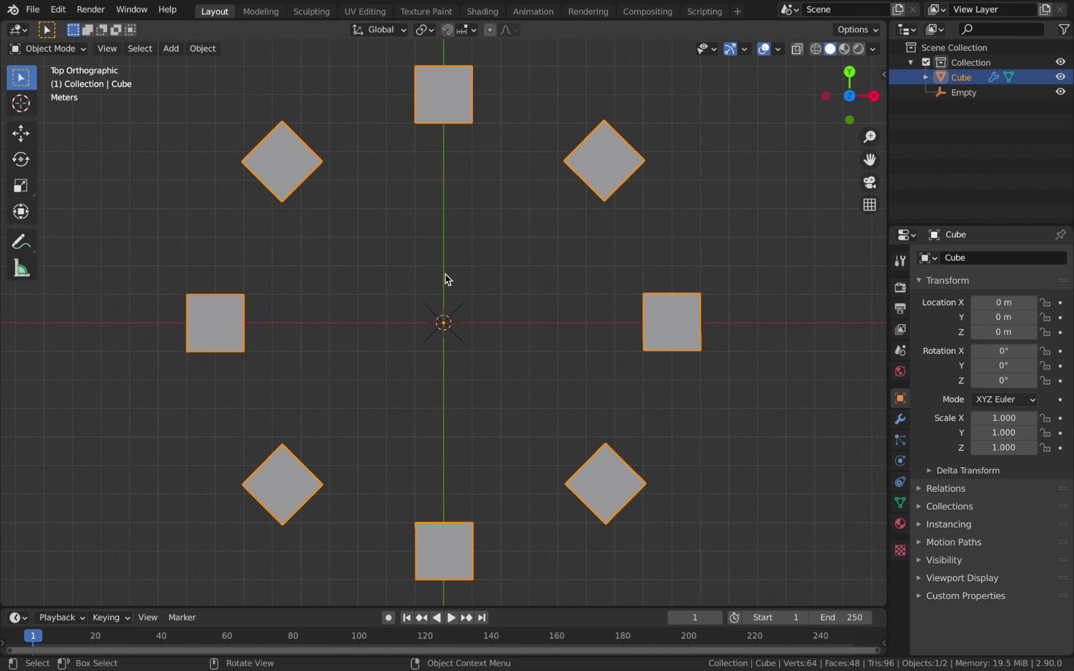
Scale the cube up to about 1.99×, widening the ring
middle_drag(445, 276, 529, 287)
key(s)
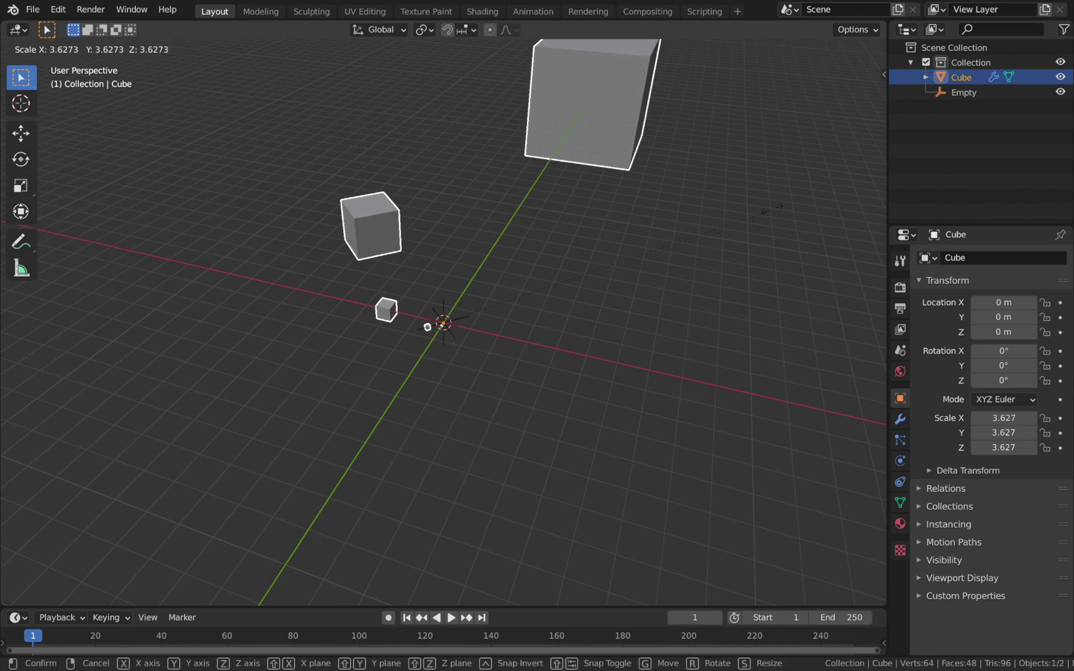
click(565, 256)
scroll(428, 503, up, 1)
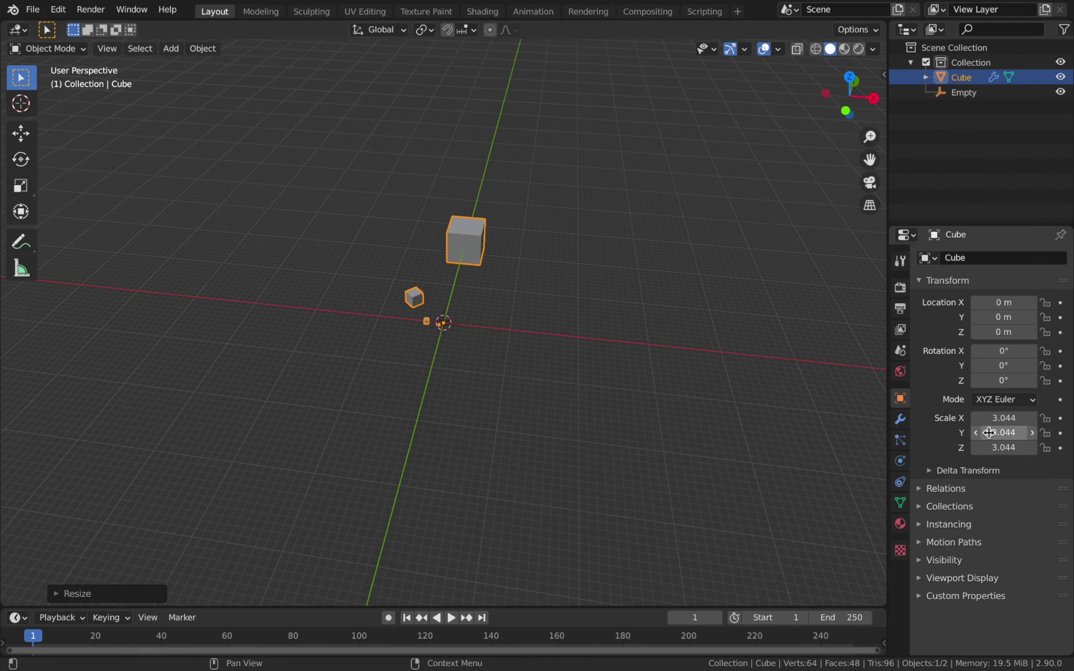
key(ctrl+z)
key(s)
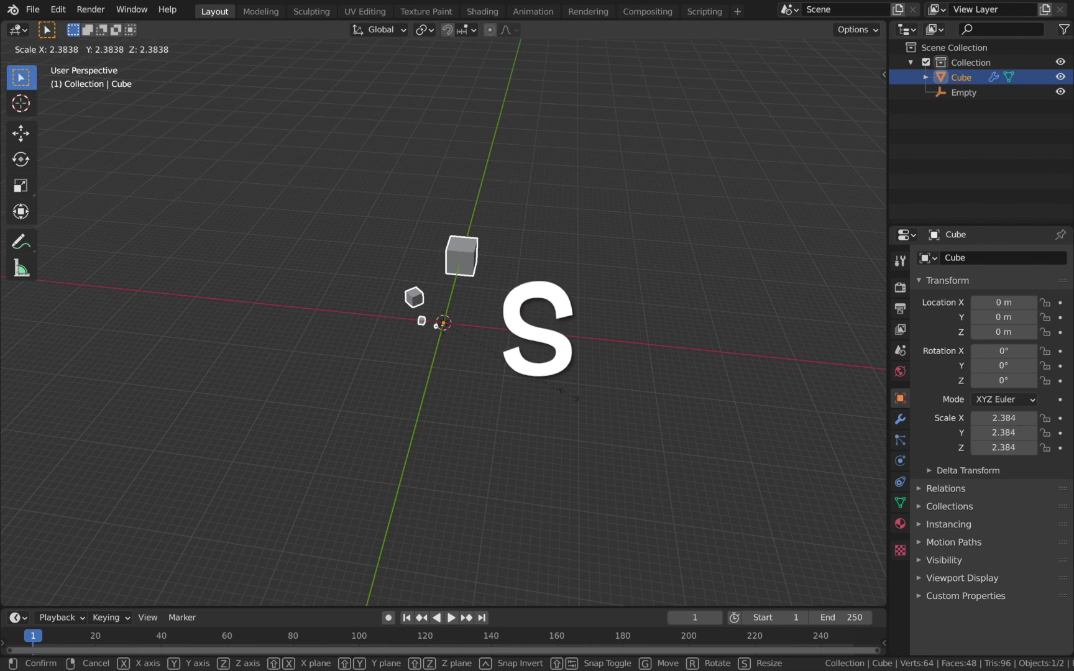
key(Escape)
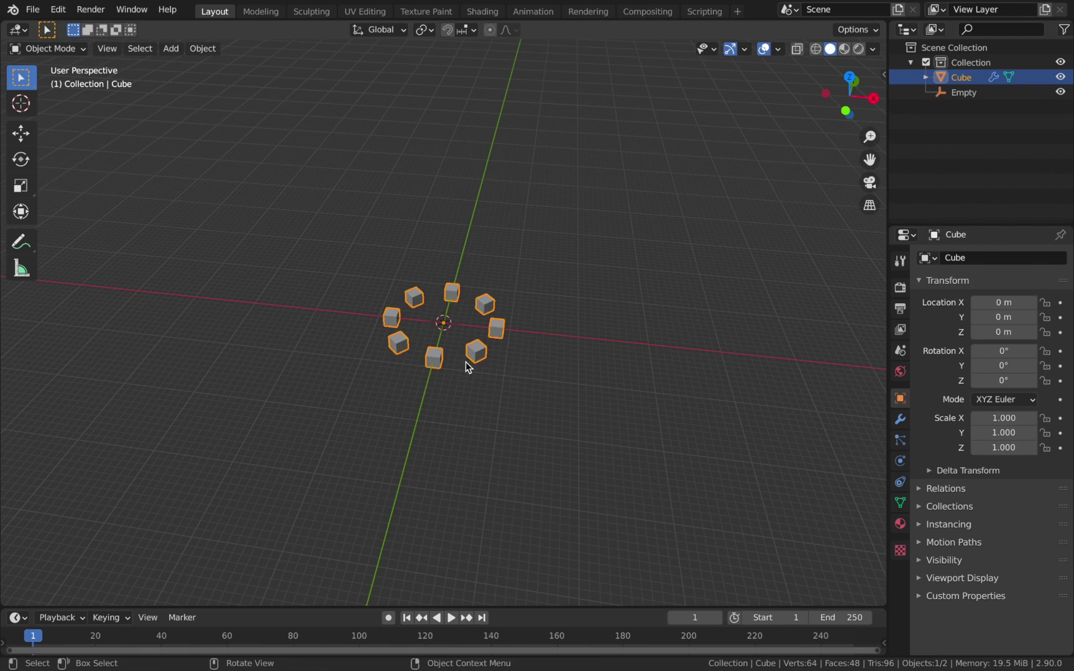
scroll(468, 367, up, 3)
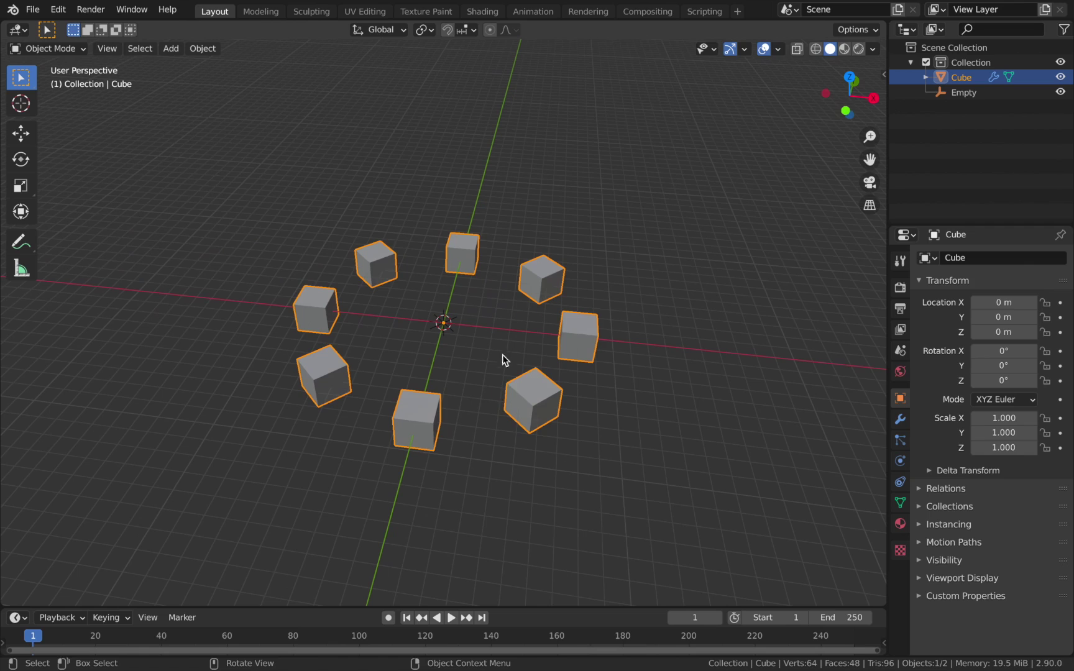
key(s)
click(483, 425)
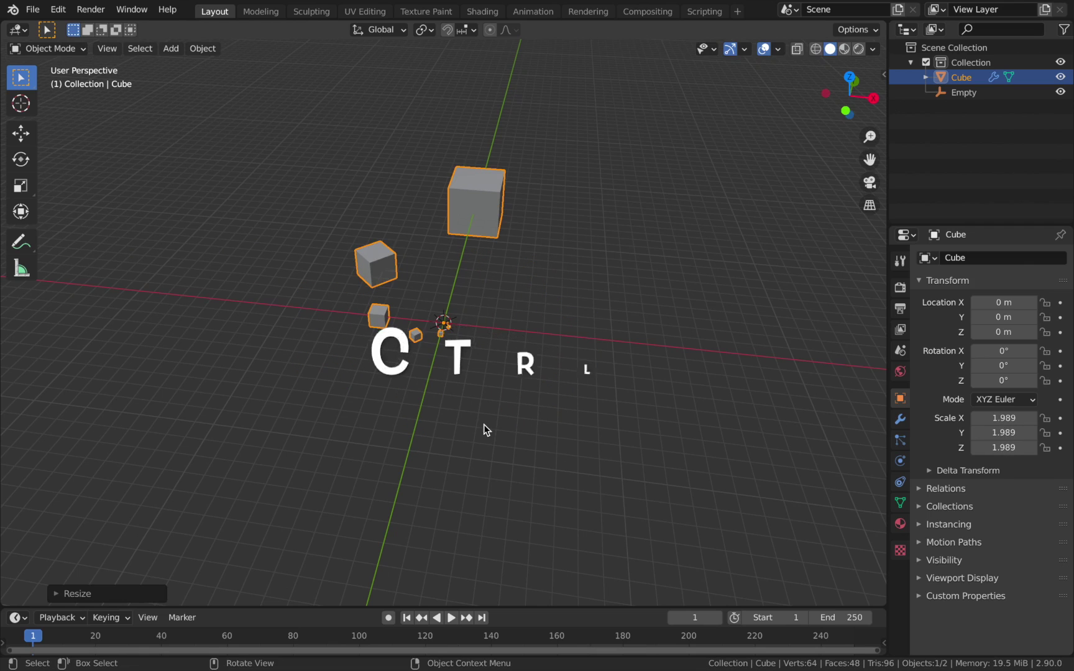
Apply all transforms so the cube's scale reads 1.000
key(ctrl+a)
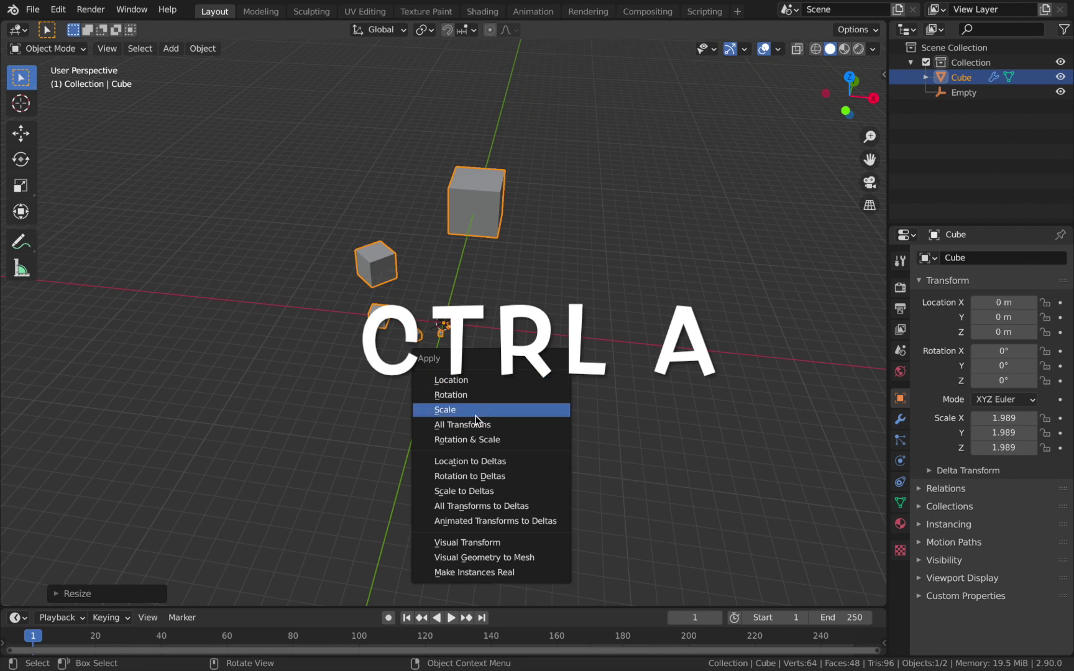
click(476, 424)
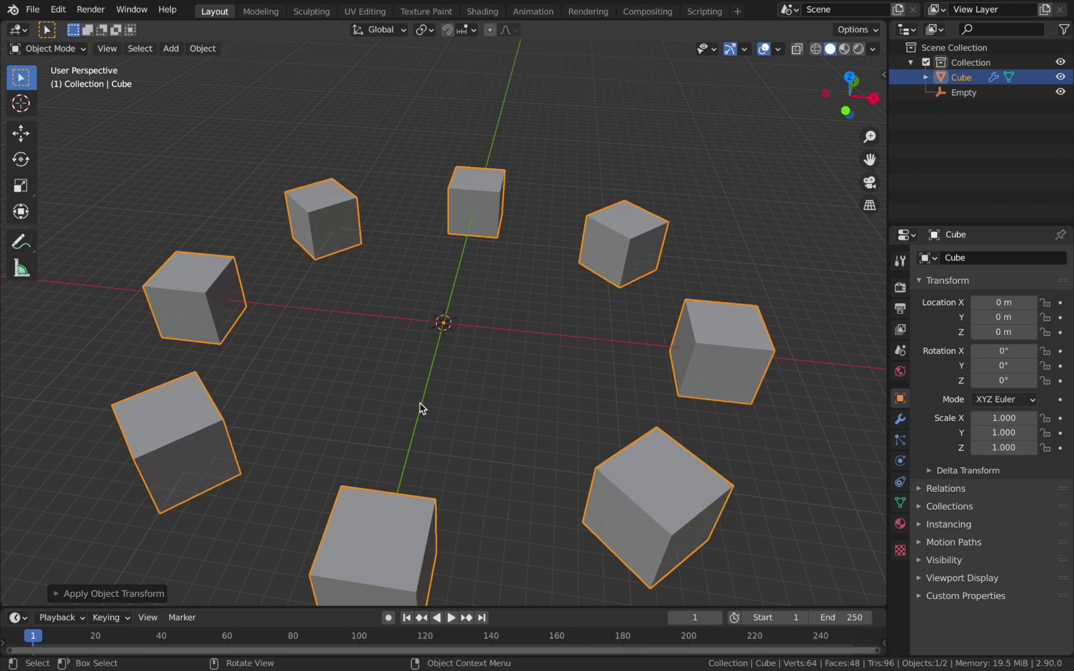
scroll(420, 403, down, 3)
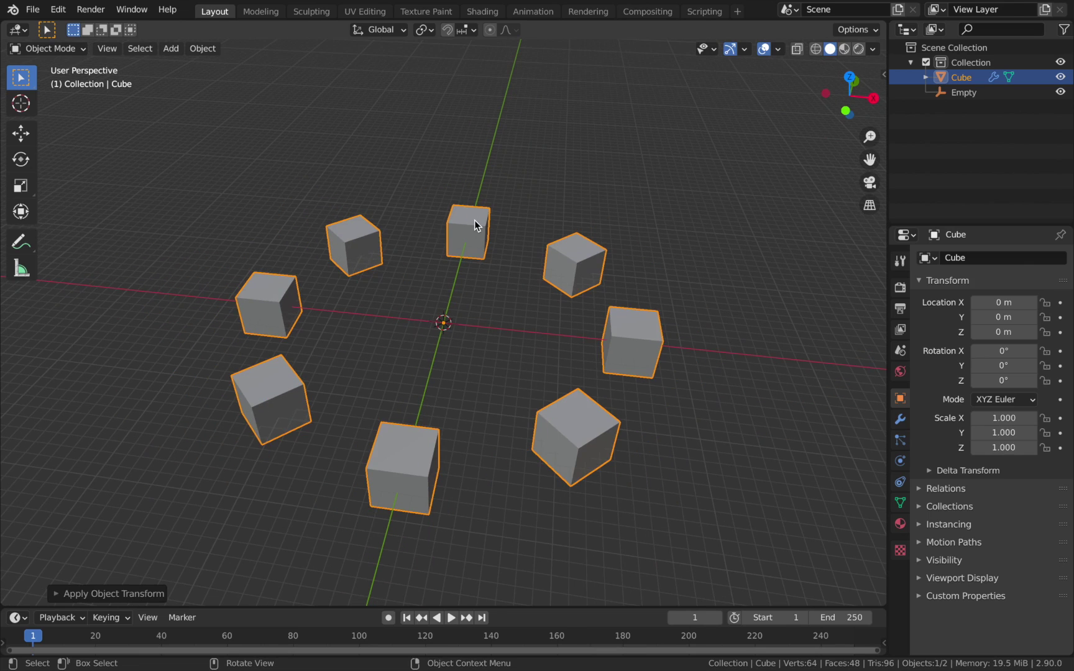
Enlarge the cube's mesh in Edit Mode, keeping object scale at 1.000
key(Tab)
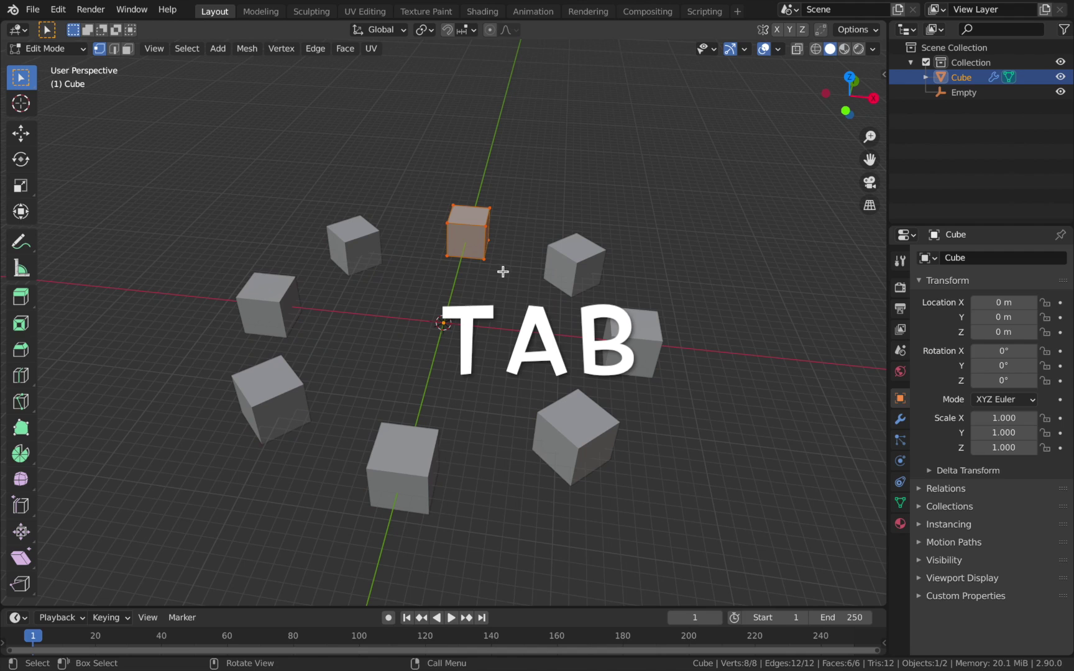
key(s)
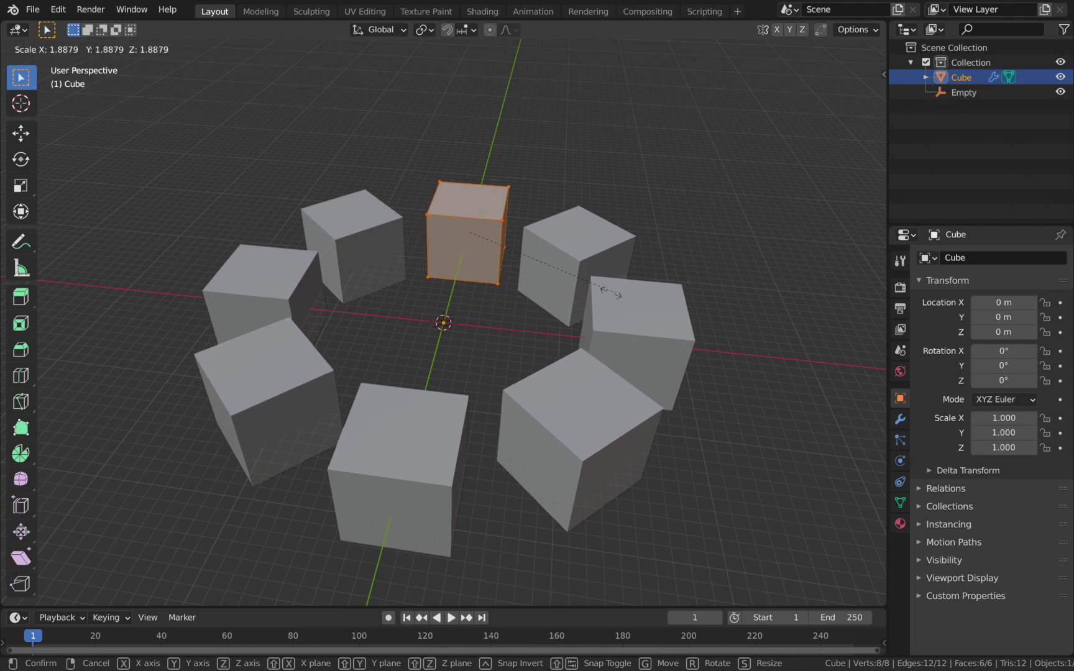
click(562, 314)
key(Tab)
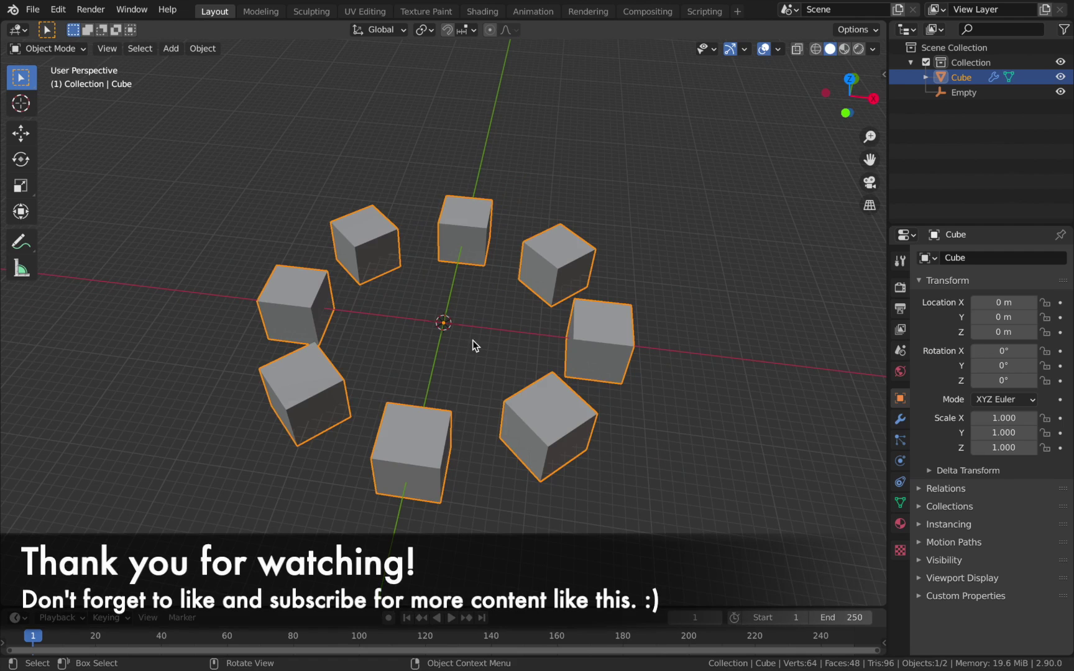